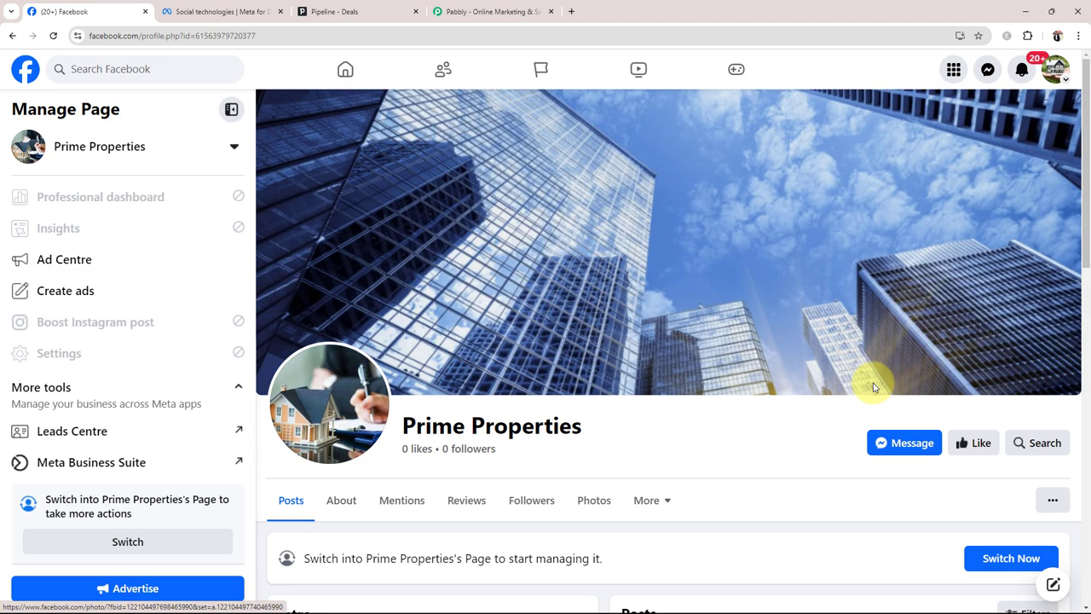
# Look over the Pipedrive deals pipeline and return to the Prime Properties Facebook page.
pyautogui.click(392, 11)
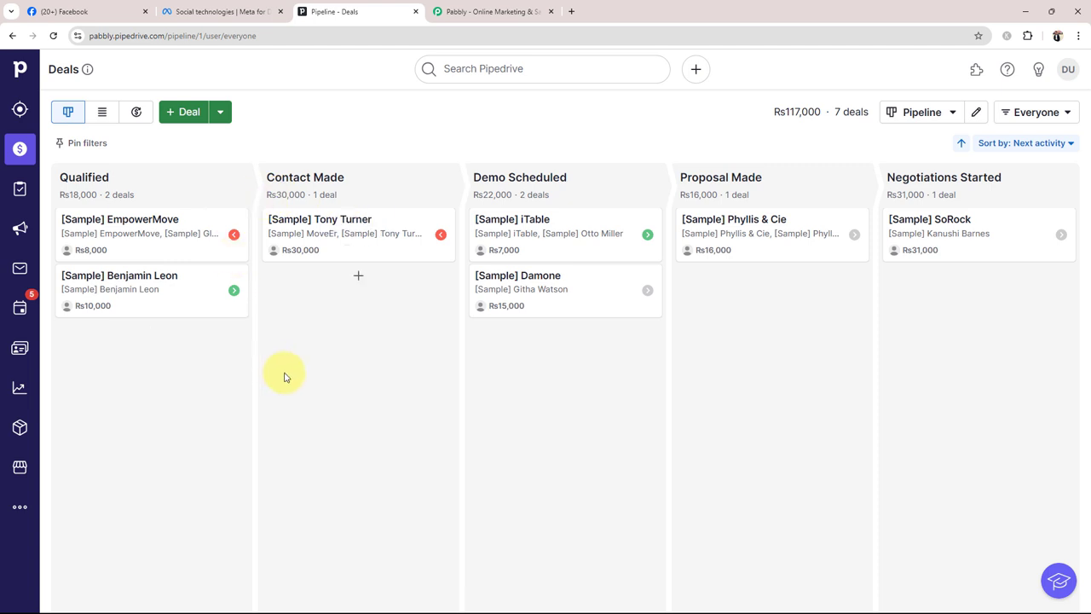
pyautogui.click(64, 11)
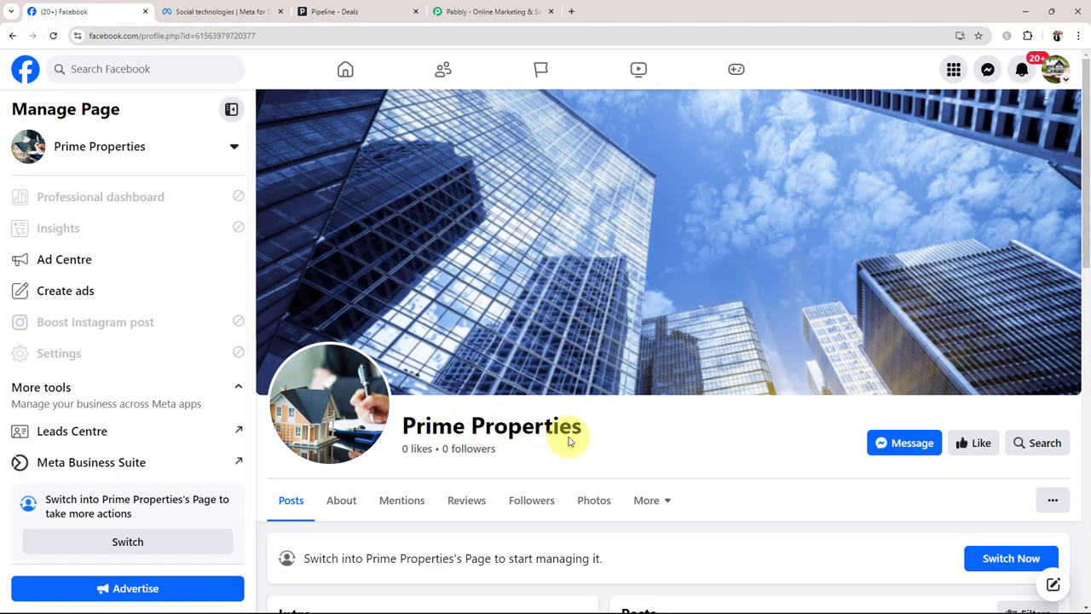
# Switch to the Pabbly website, dismiss the discount offer, and sign in to access Pabbly Connect.
pyautogui.click(465, 11)
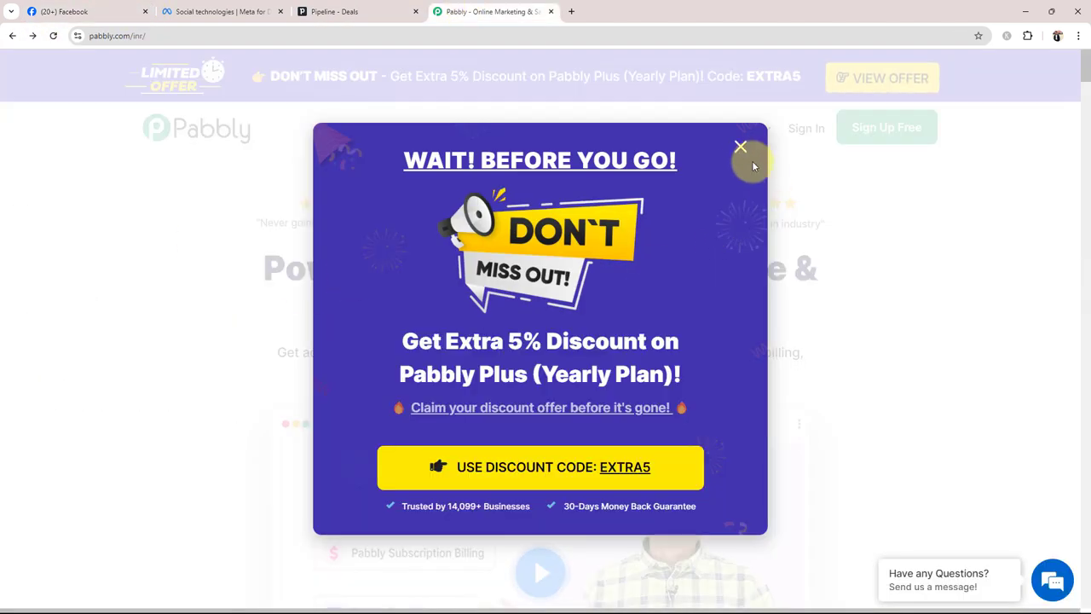
pyautogui.click(207, 231)
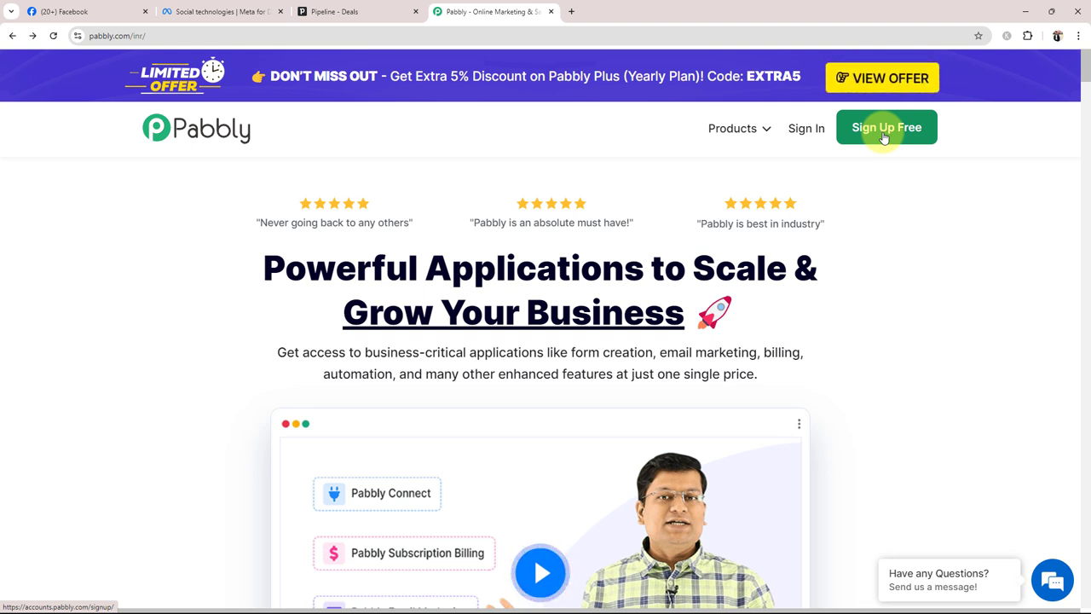
pyautogui.click(778, 138)
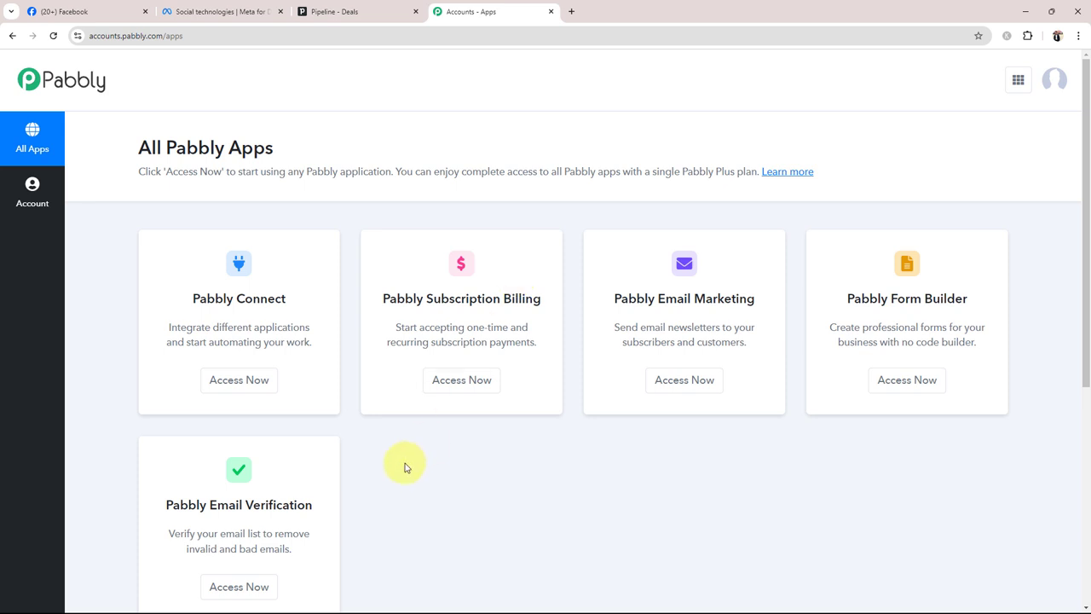
pyautogui.click(254, 386)
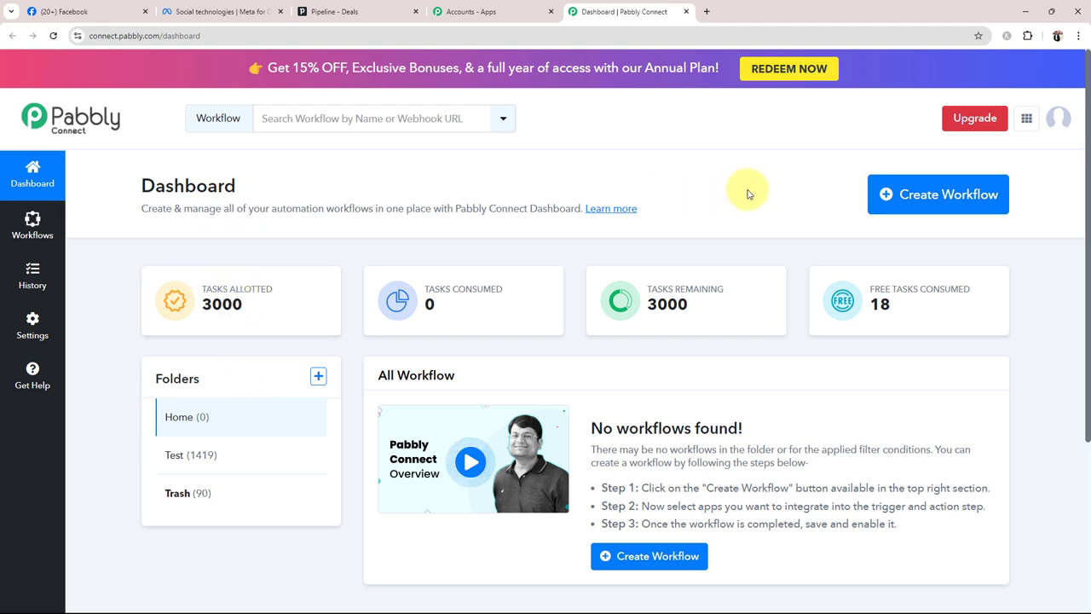
# Create a workflow named "Add Facebook Leads to Pipedrive Automatically" in the Home folder.
pyautogui.click(919, 201)
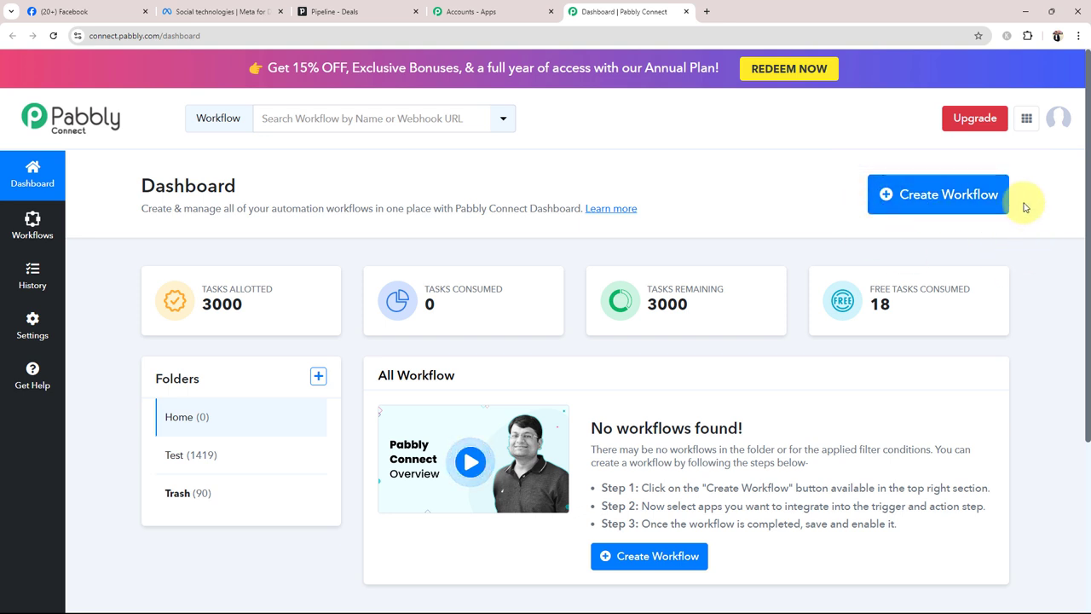
pyautogui.click(936, 203)
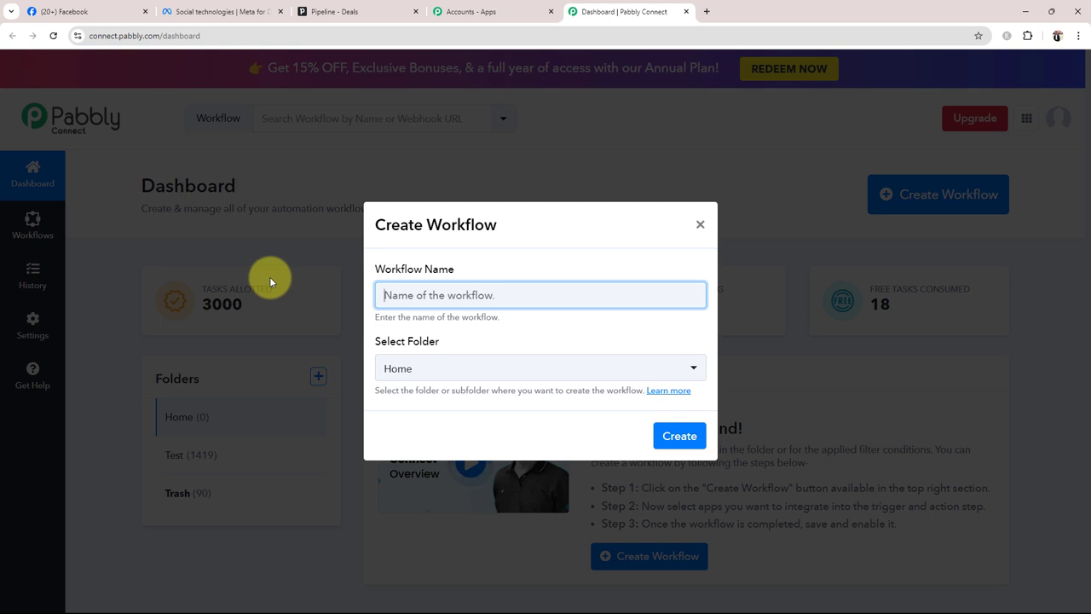
pyautogui.write('Add Facebook Leads to Pipedrive Automatically')
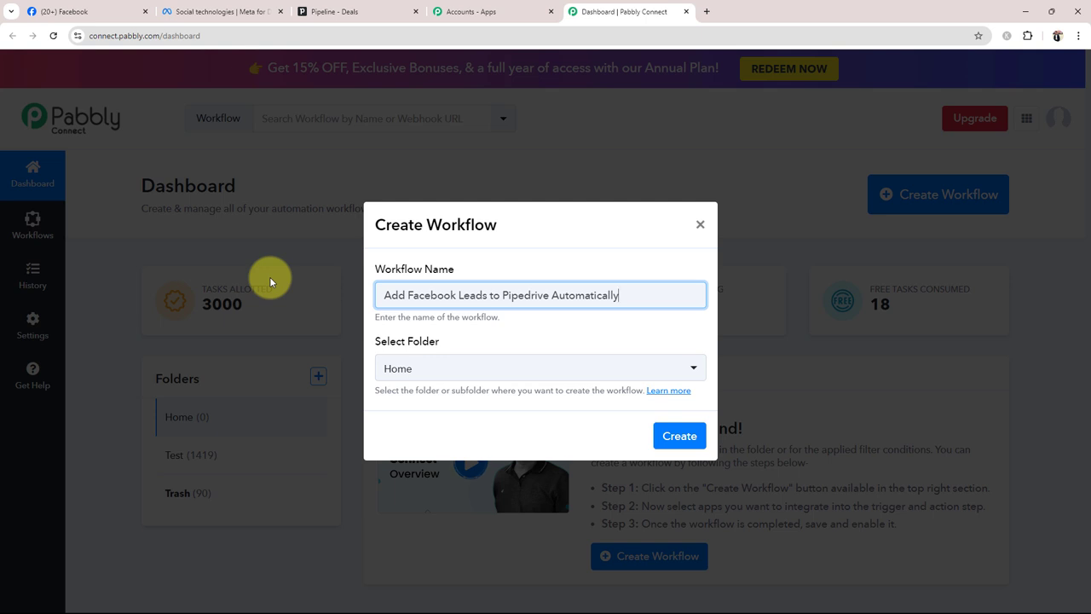
pyautogui.click(458, 368)
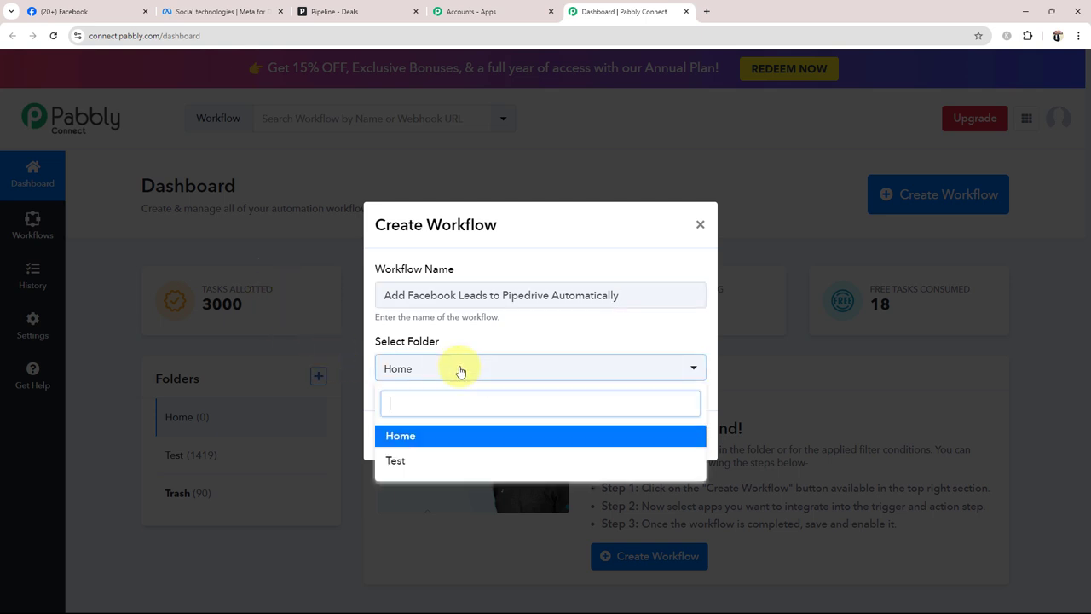
pyautogui.click(423, 439)
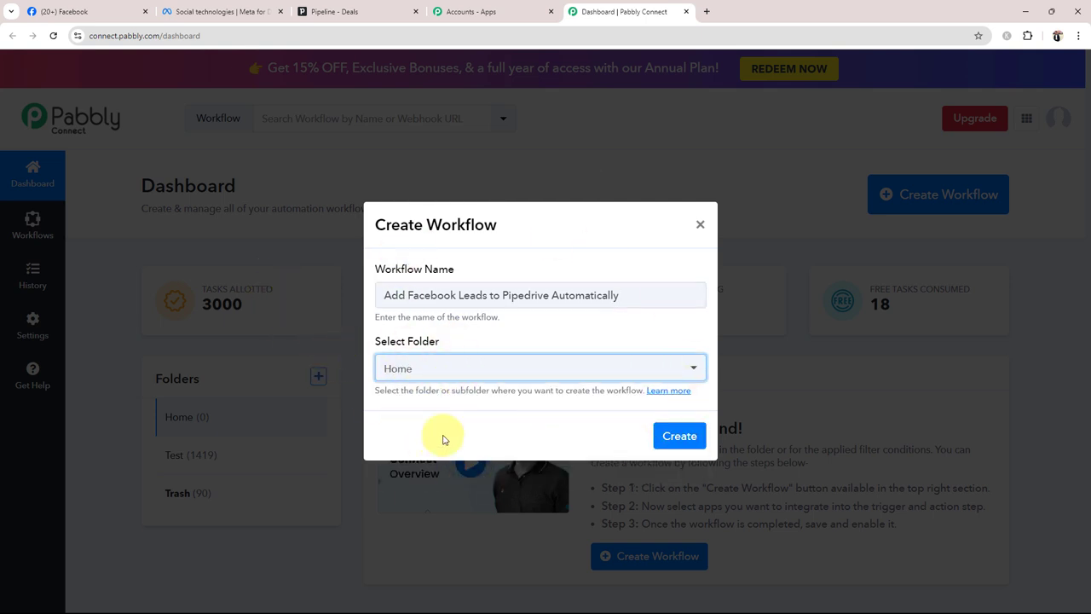
pyautogui.click(678, 438)
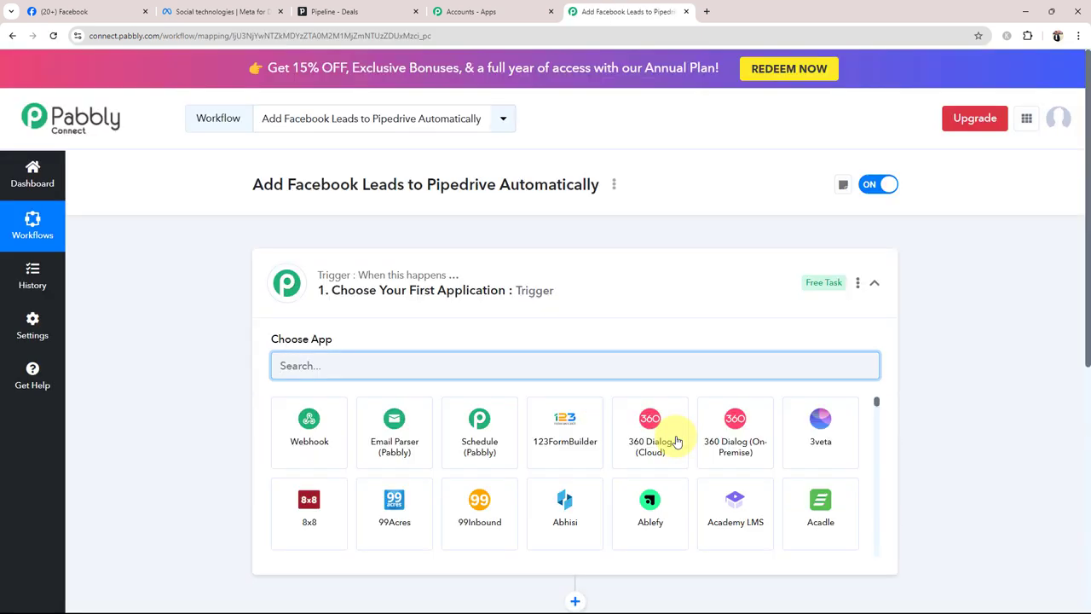
# Collapse the trigger step and review the Prime Properties Facebook page and the Pipedrive deals pipeline.
pyautogui.click(617, 307)
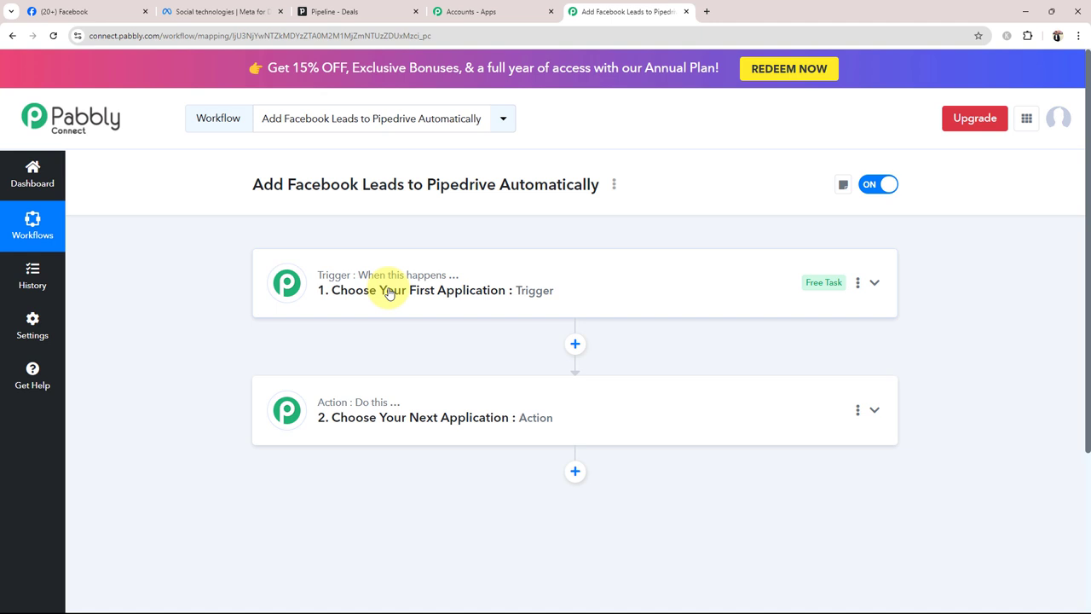
pyautogui.click(70, 10)
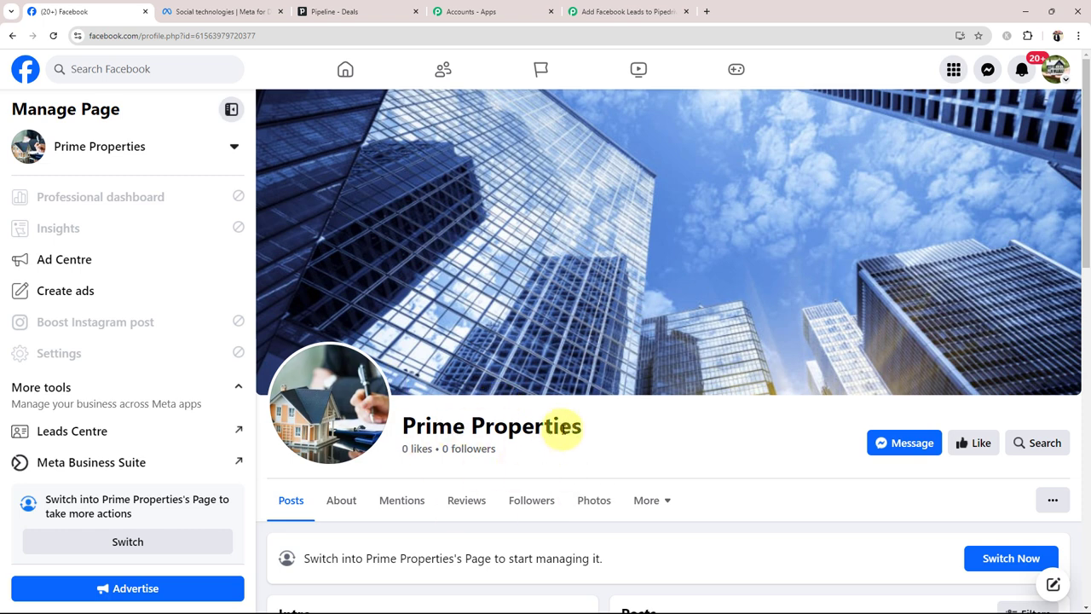
pyautogui.click(333, 9)
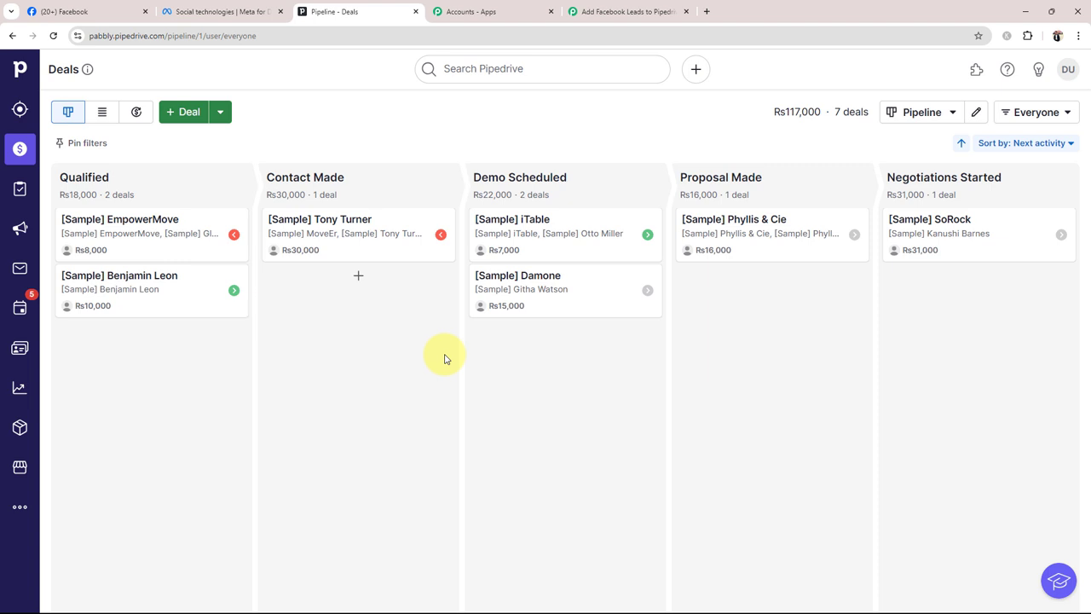
# Switch back to the Pabbly Connect workflow and set its trigger to Facebook Lead Ads with the New Lead (Instant) event.
pyautogui.click(609, 11)
pyautogui.click(348, 311)
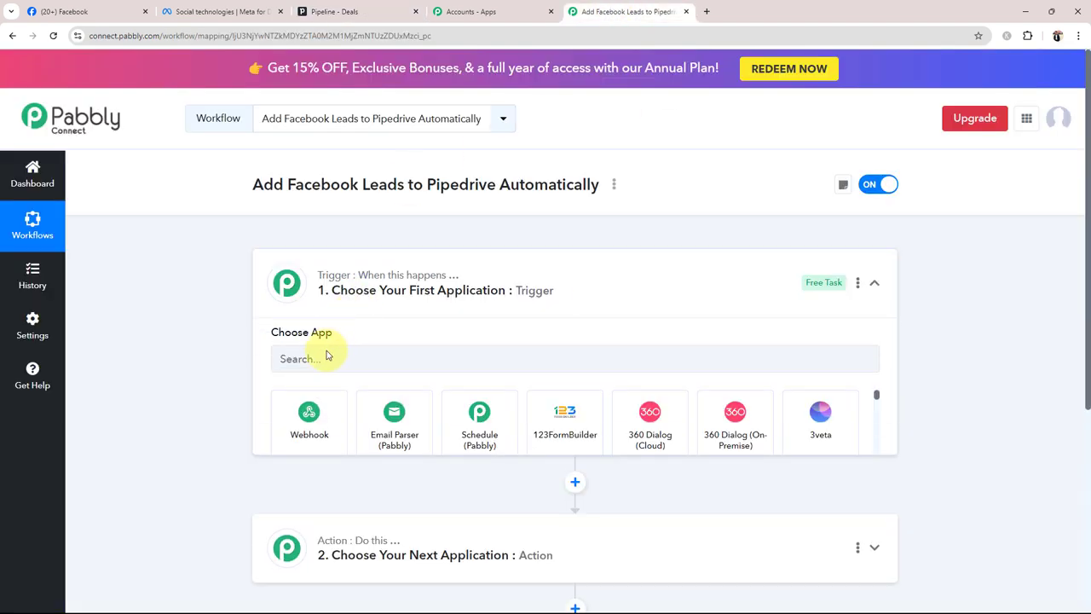
pyautogui.click(320, 361)
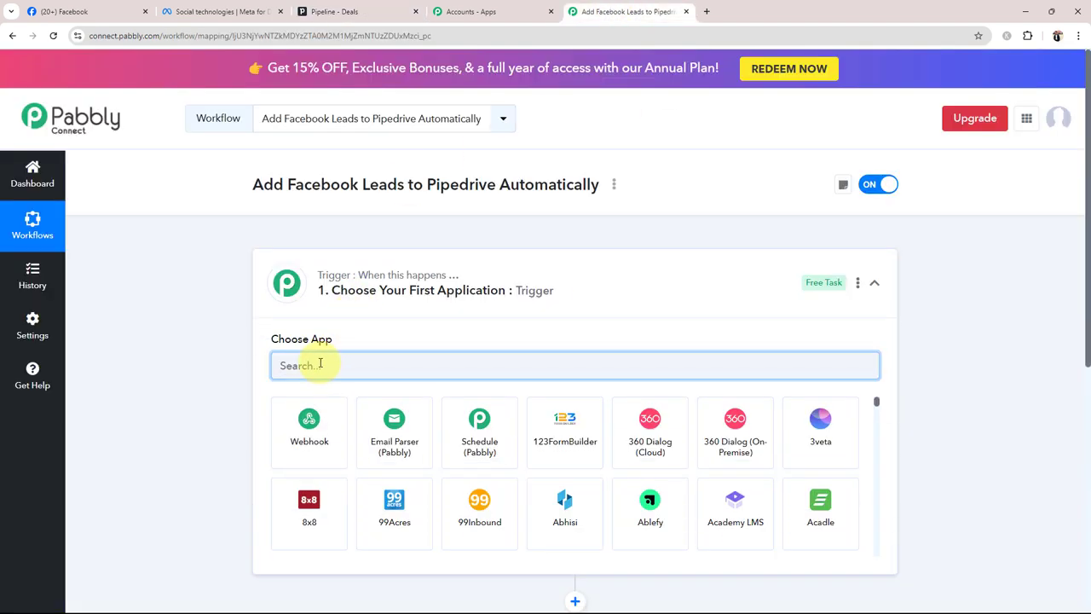
pyautogui.write('Face')
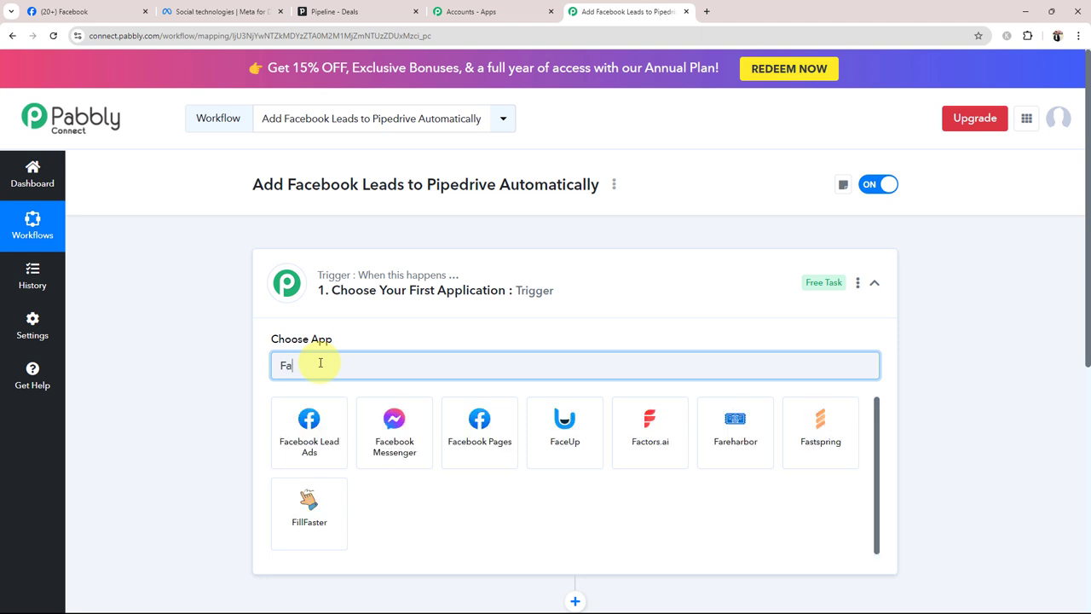
pyautogui.click(302, 433)
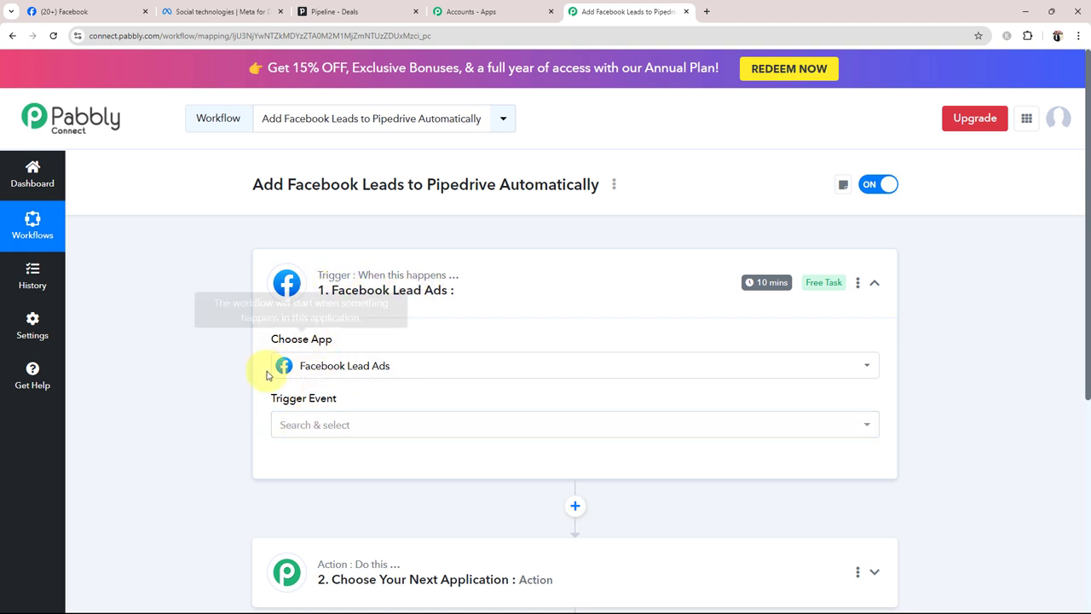
pyautogui.click(281, 425)
pyautogui.click(314, 534)
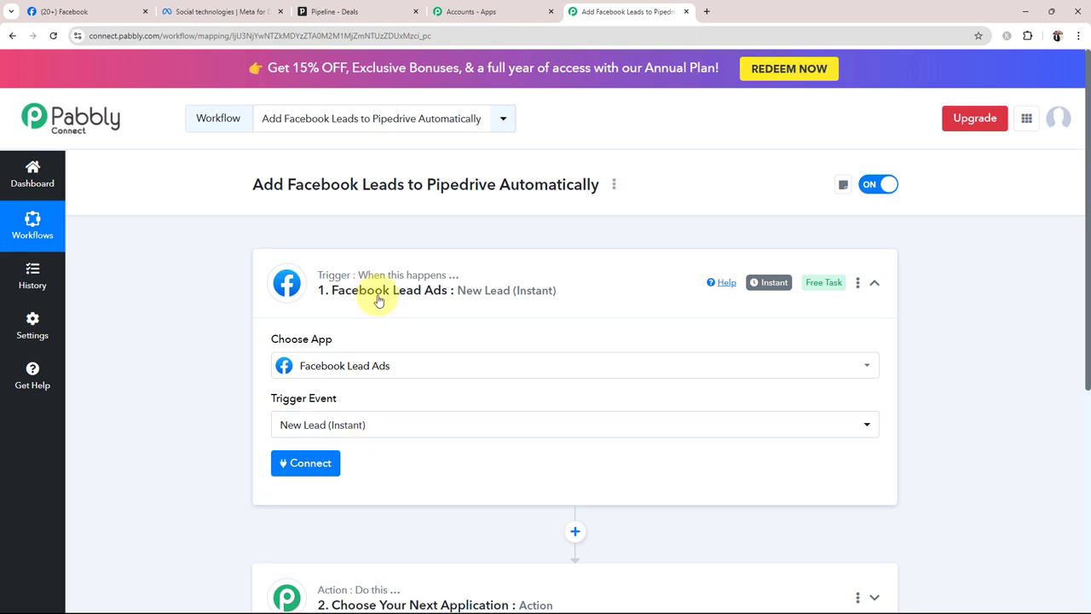
pyautogui.click(536, 288)
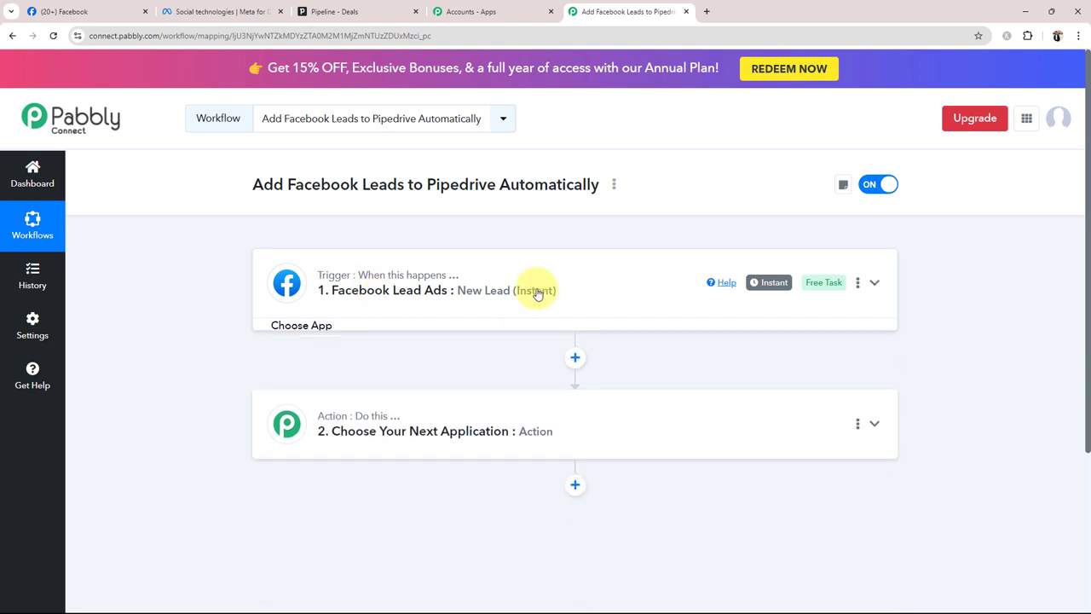
# Set the workflow's action step to Pipedrive with the Create a Person event.
pyautogui.click(444, 416)
pyautogui.click(344, 300)
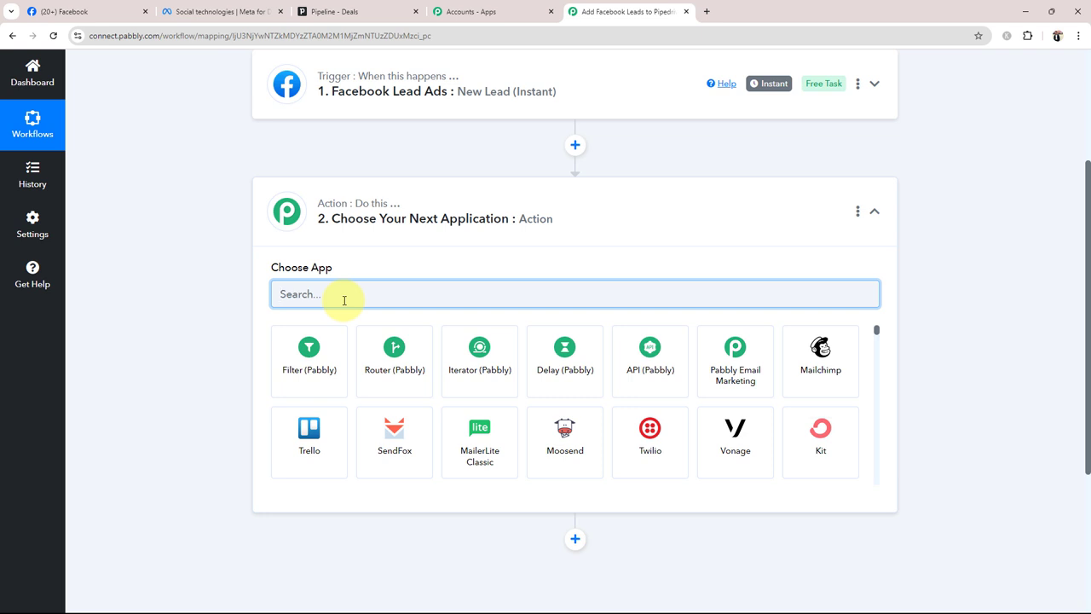
pyautogui.write('Pipe')
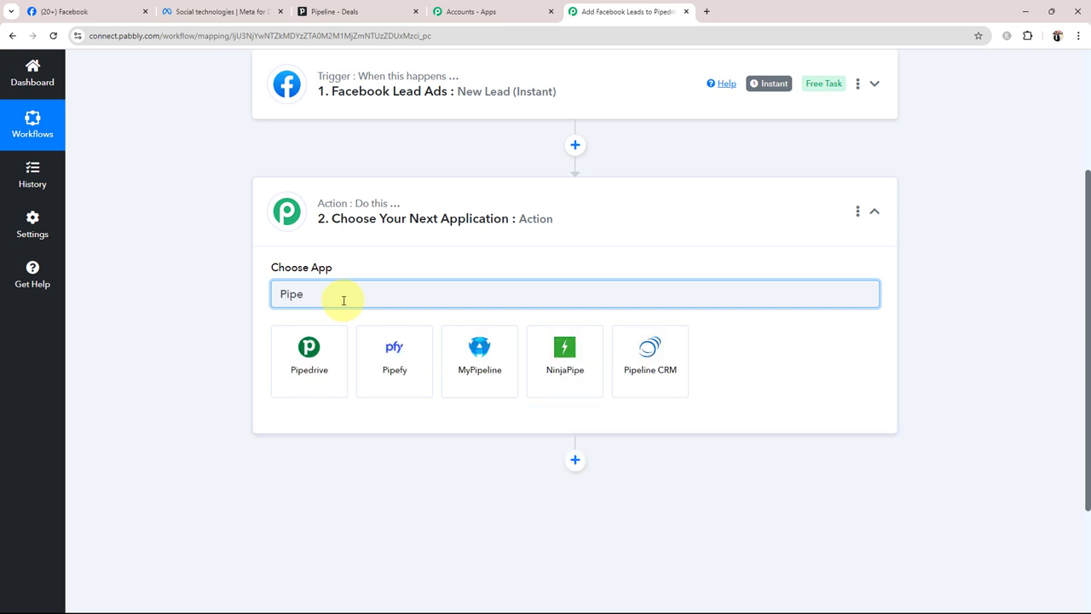
pyautogui.click(318, 350)
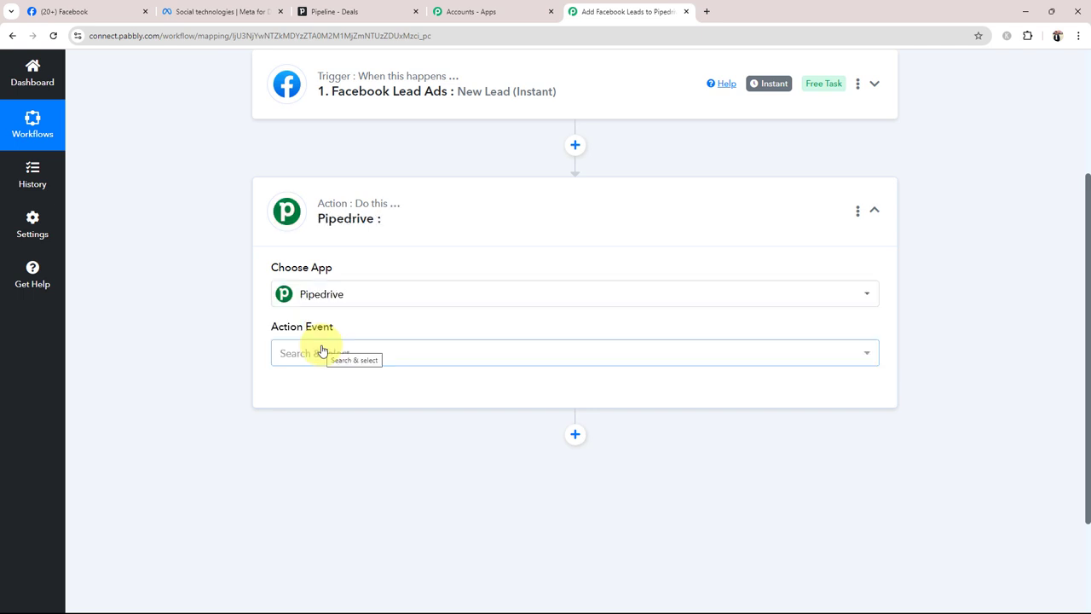
pyautogui.click(322, 352)
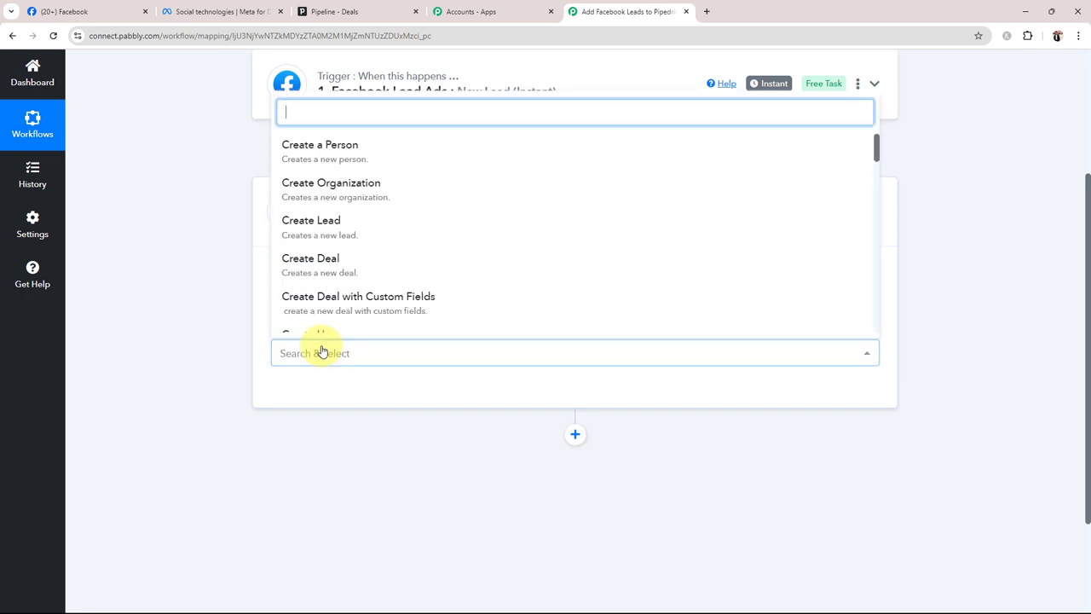
pyautogui.click(314, 150)
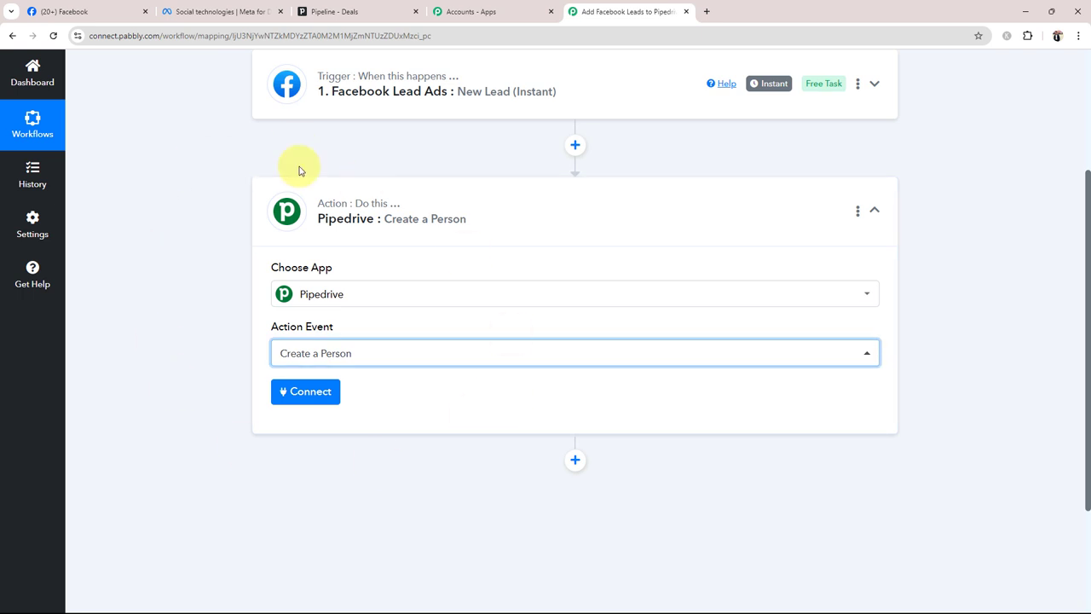
pyautogui.click(347, 220)
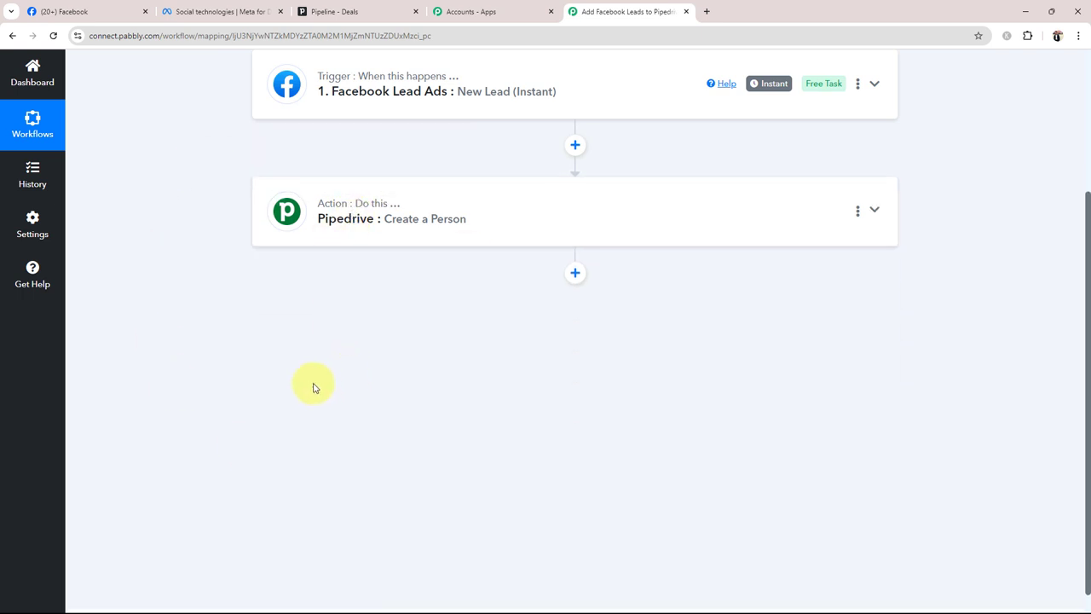
# Connect the trigger to Facebook Lead Ads through a new connection, continuing with the previously used Facebook login.
pyautogui.scroll(3, 313, 386)
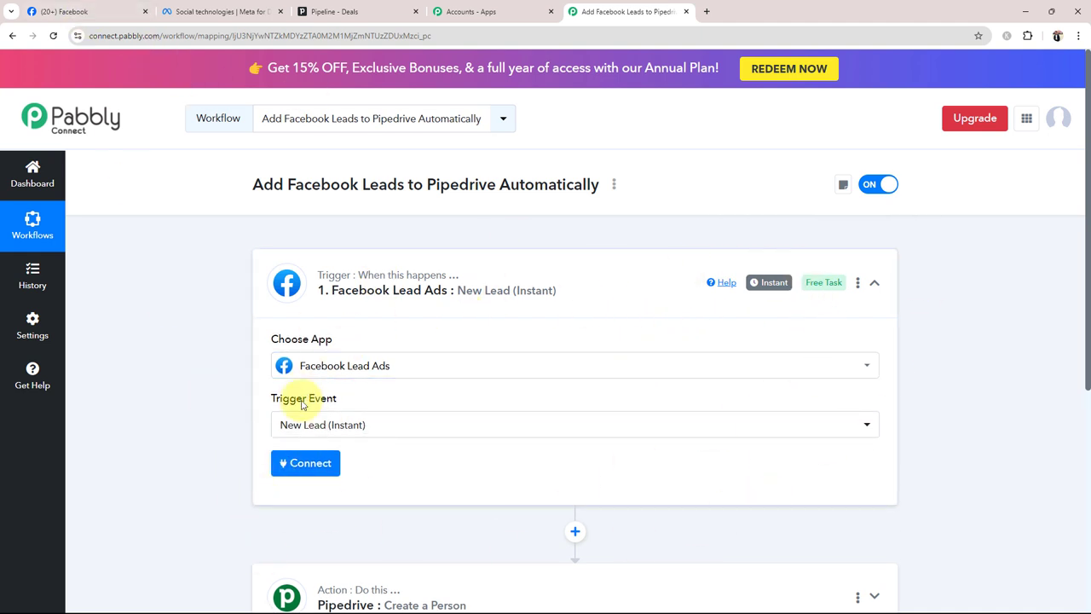
pyautogui.click(289, 463)
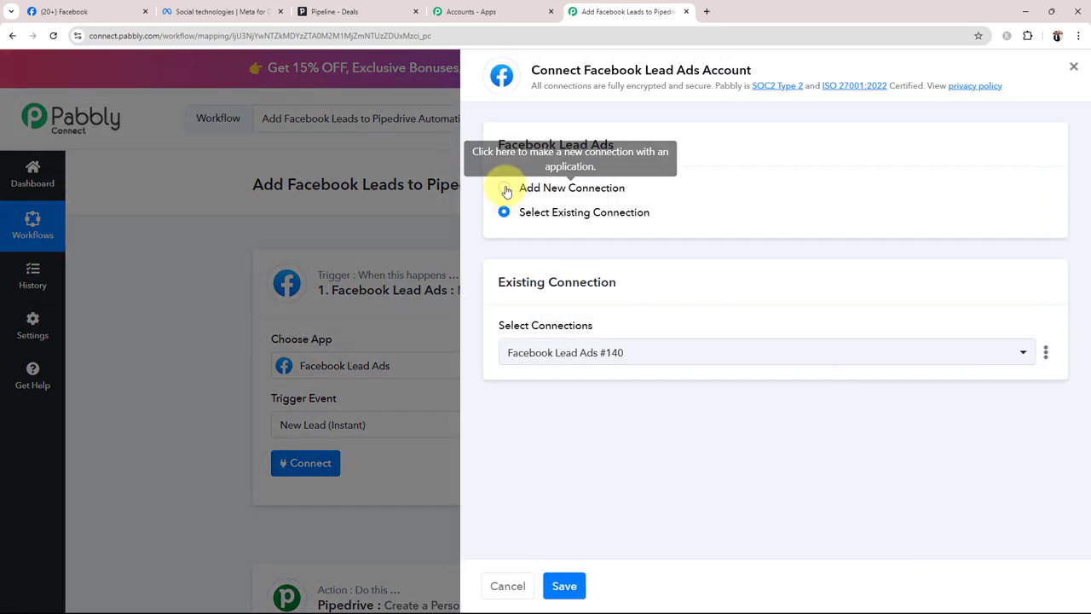
pyautogui.click(505, 188)
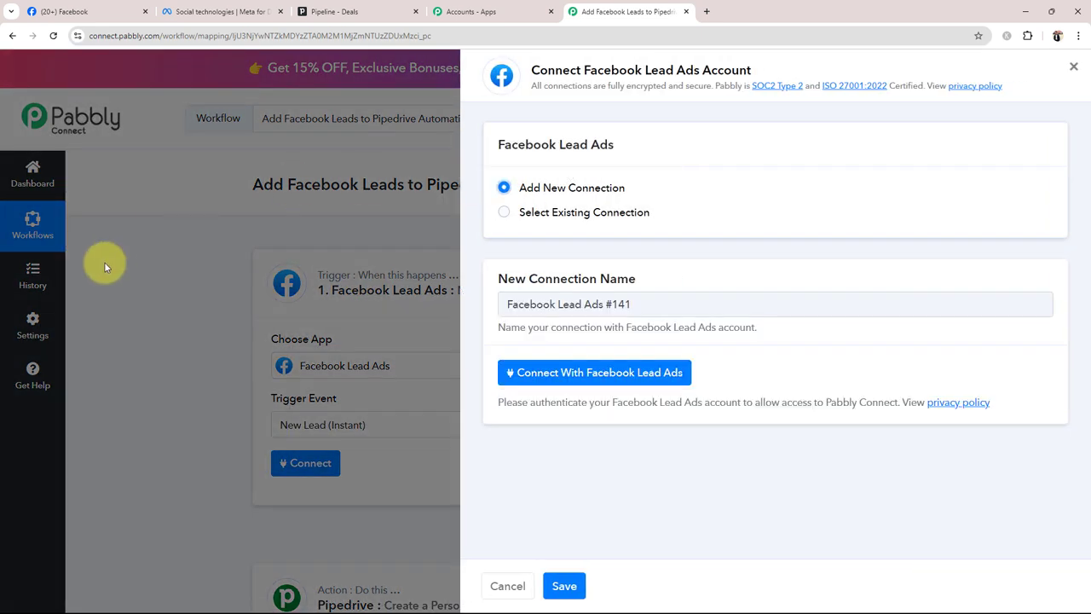
pyautogui.click(611, 373)
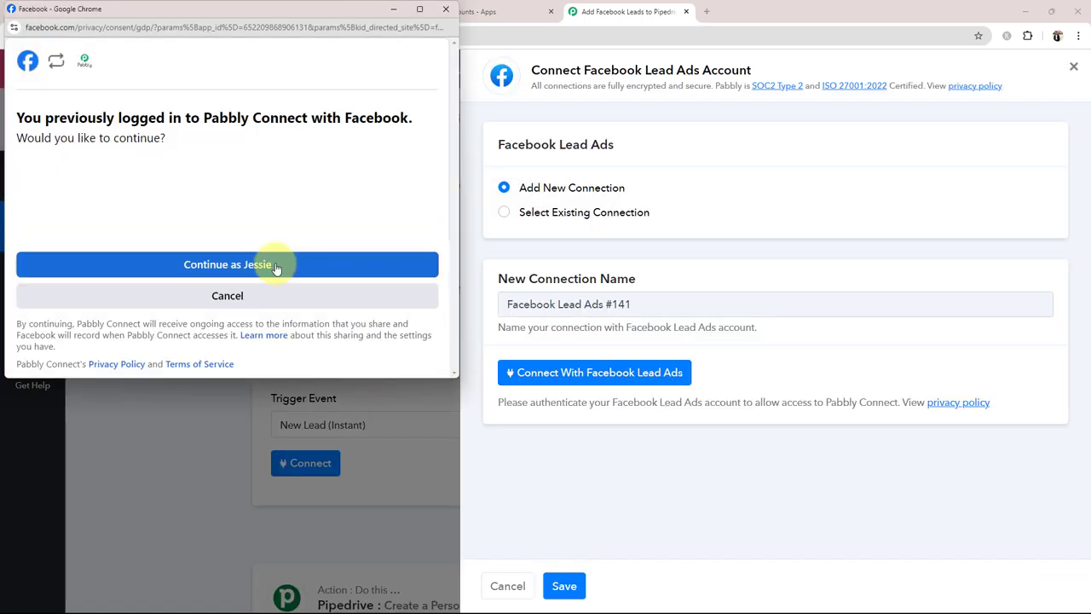
pyautogui.click(275, 266)
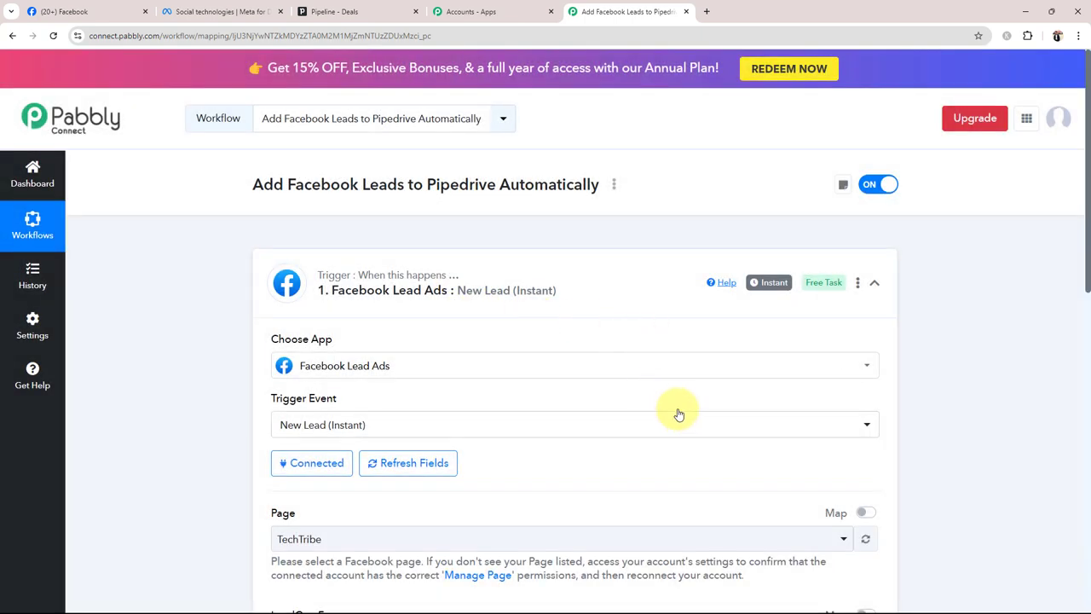
# Set the Facebook Lead Ads trigger's page to Prime Properties.
pyautogui.scroll(-3, 195, 468)
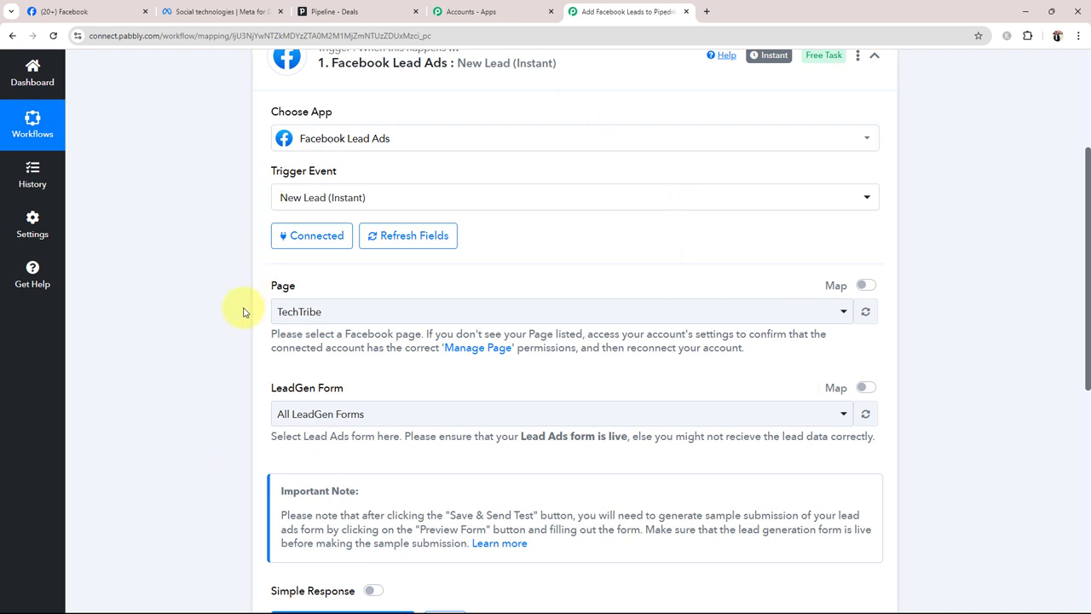
pyautogui.doubleClick(283, 287)
pyautogui.click(149, 328)
pyautogui.click(295, 311)
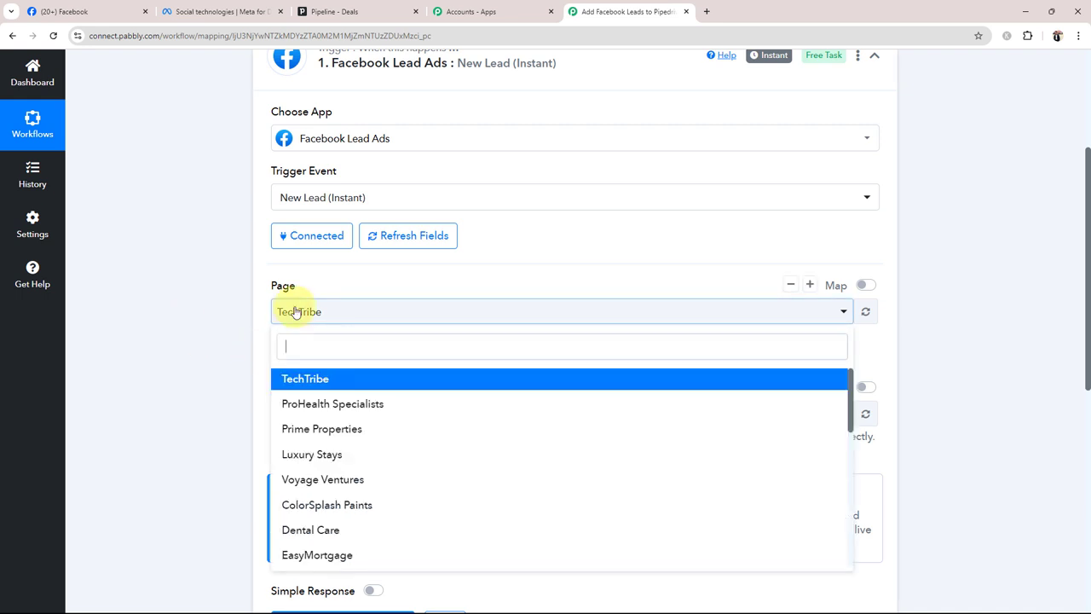
pyautogui.scroll(-3, 324, 431)
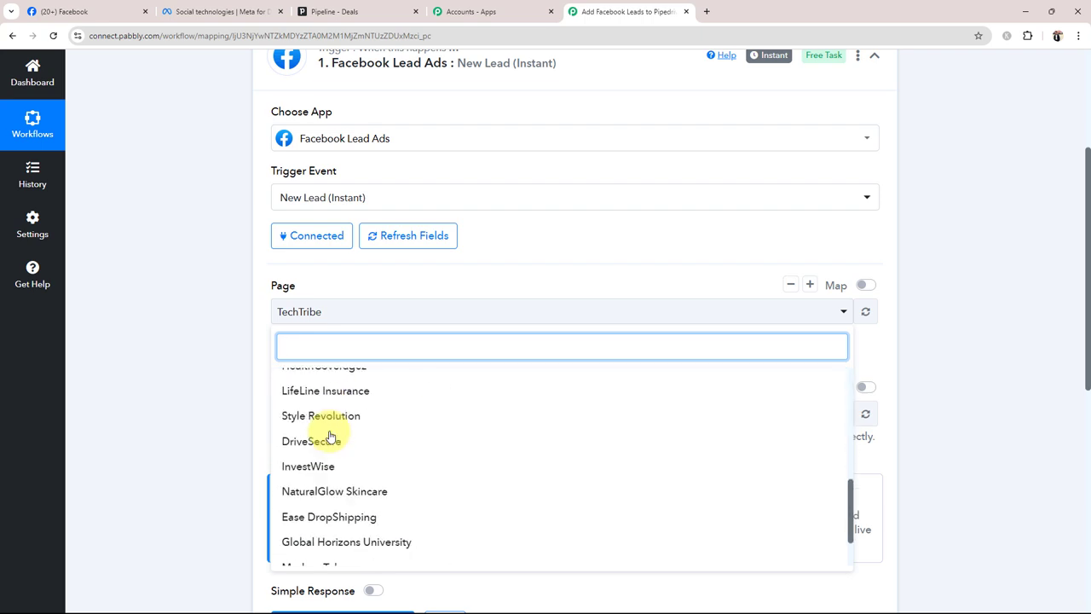
pyautogui.scroll(3, 330, 431)
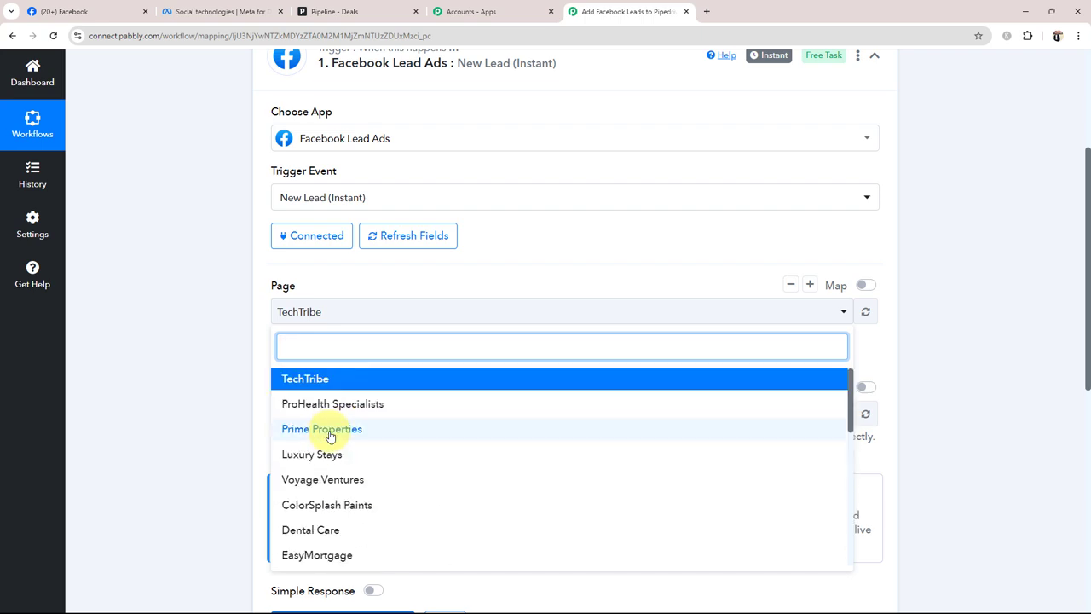
pyautogui.click(60, 11)
pyautogui.click(612, 11)
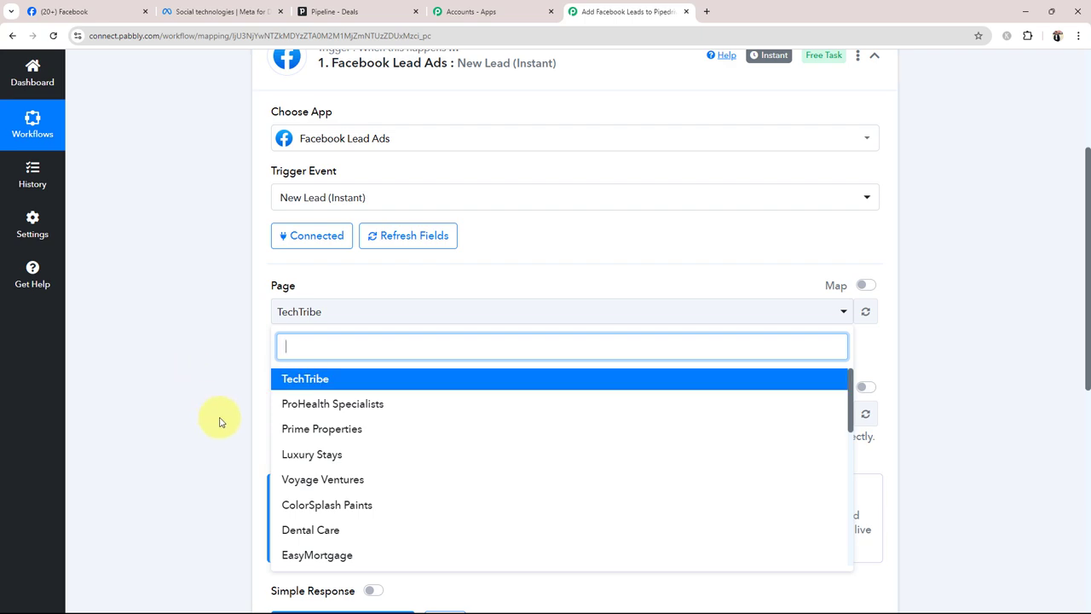
pyautogui.press('Down')
pyautogui.press('Down')
pyautogui.press('Return')
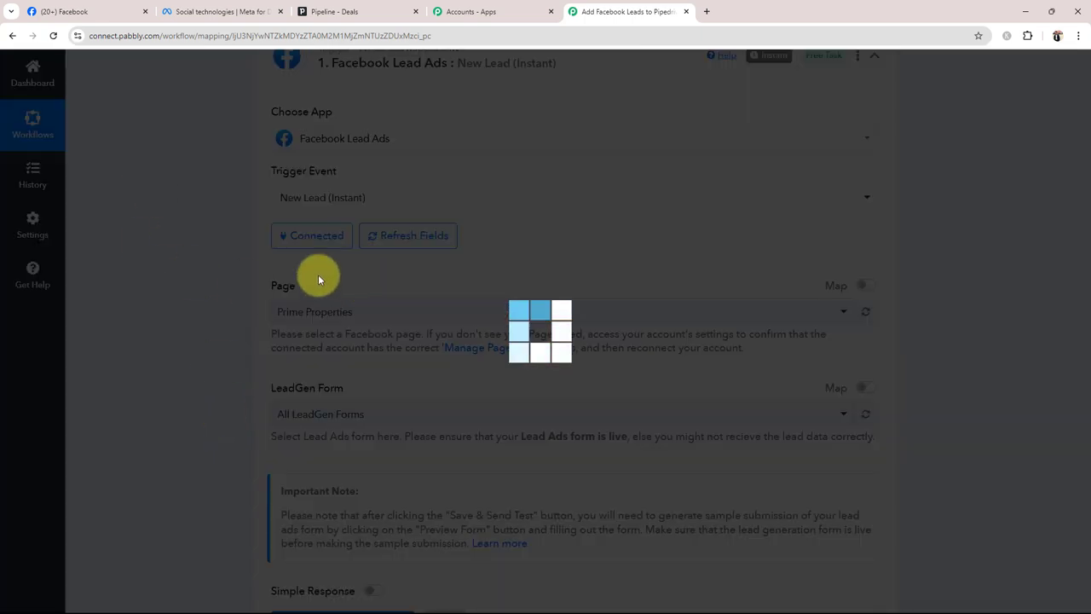
# Check the page name on the Prime Properties Facebook page and return to the Pabbly Connect workflow.
pyautogui.click(103, 10)
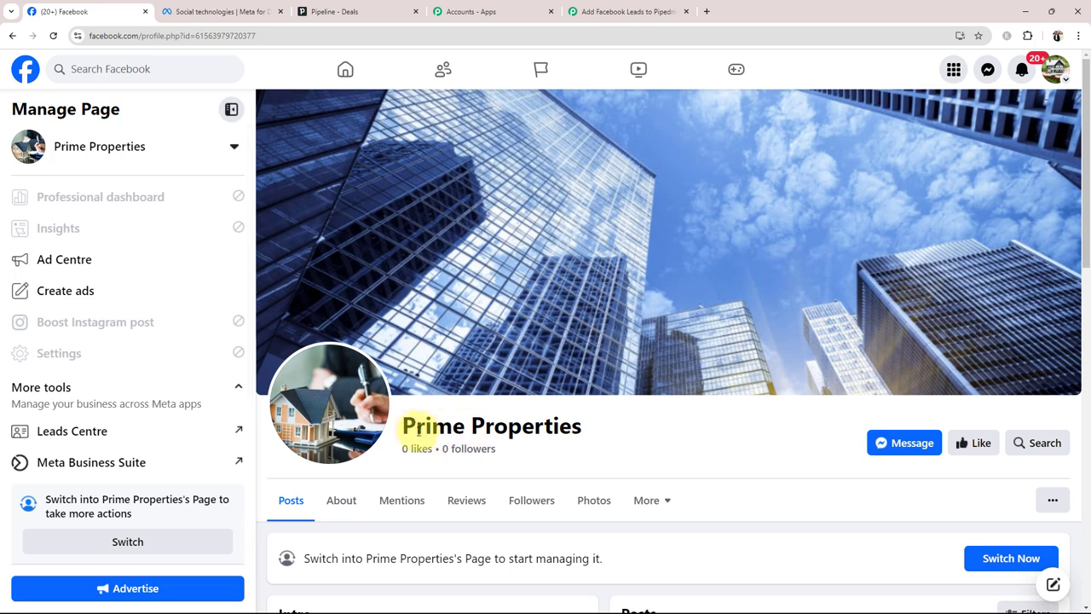
pyautogui.moveTo(408, 426); pyautogui.dragTo(650, 443)
pyautogui.click(682, 445)
pyautogui.click(616, 11)
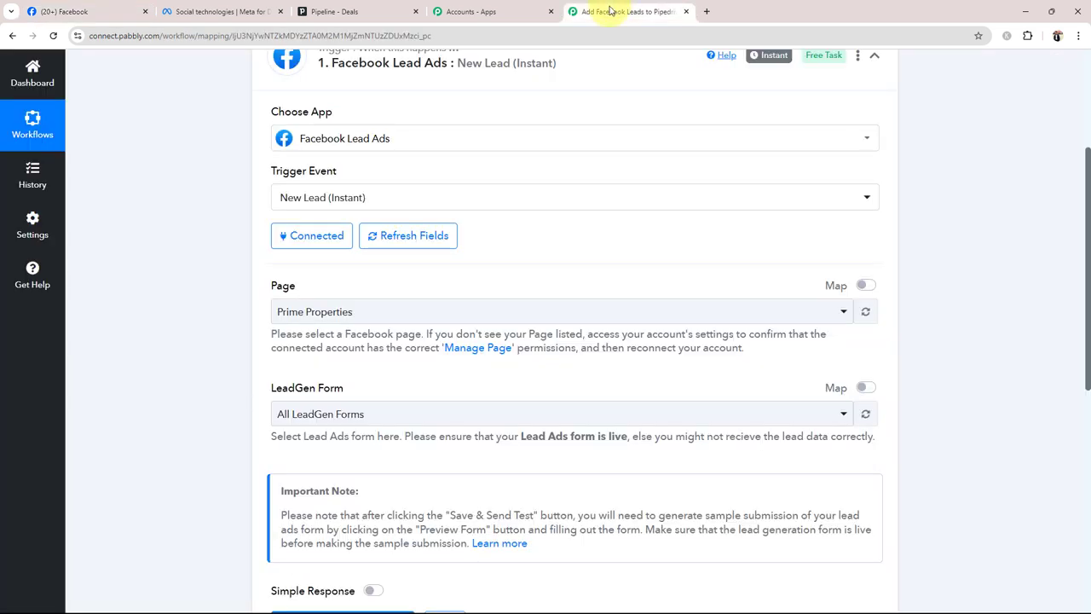
# Set the trigger's LeadGen form to Lead Form New, then save it and send a test request.
pyautogui.click(296, 413)
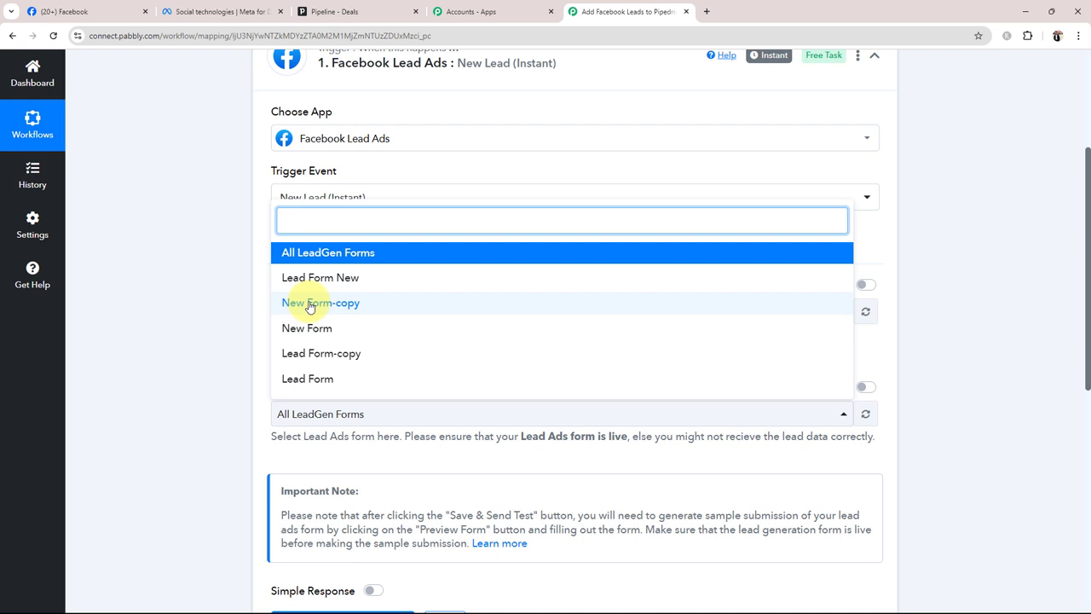
pyautogui.click(341, 281)
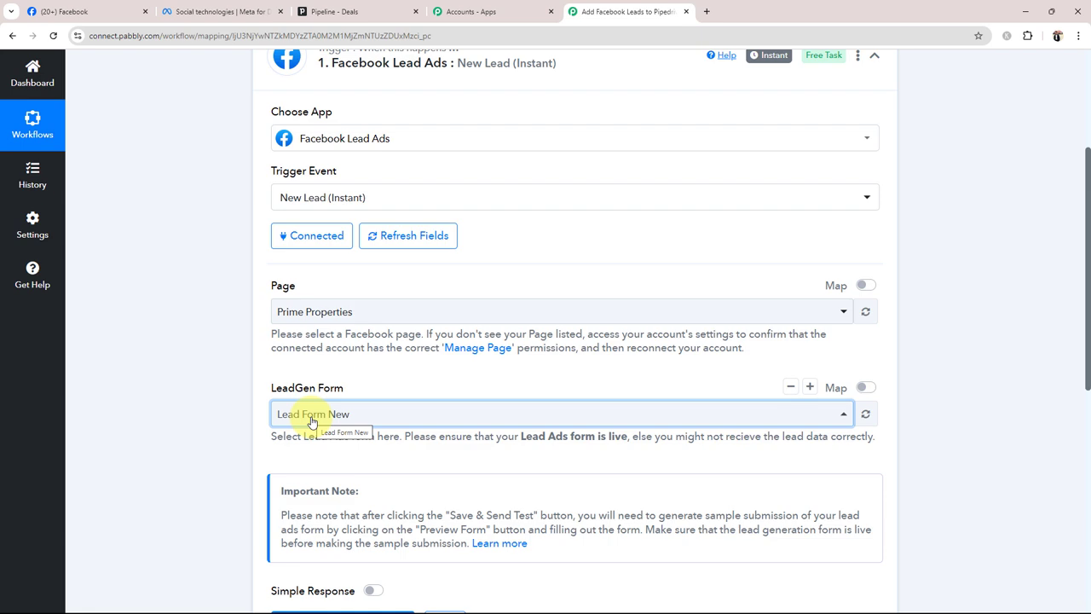
pyautogui.scroll(-2, 324, 416)
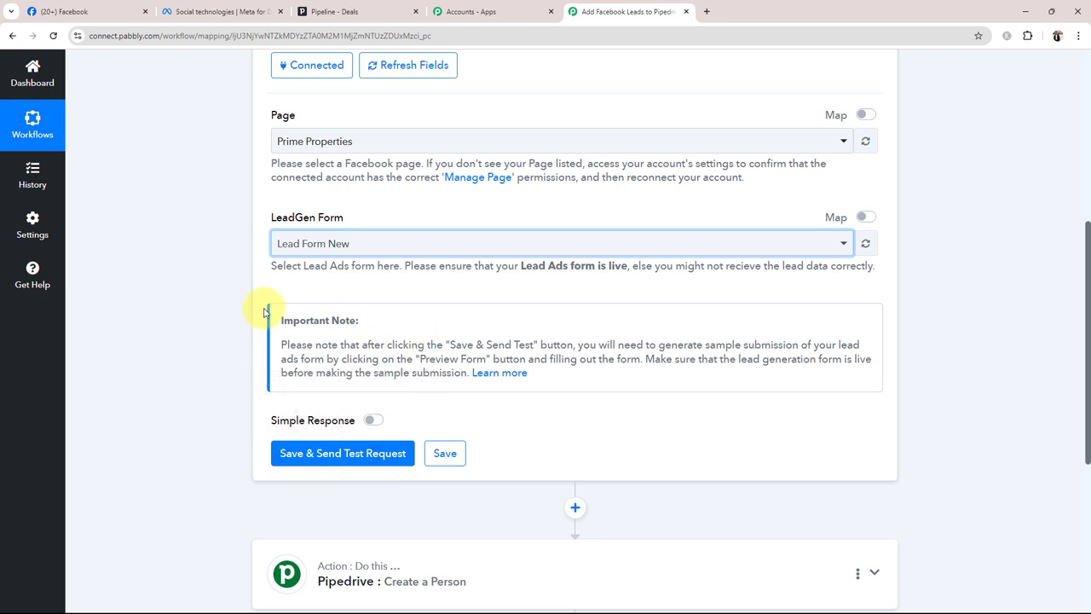
pyautogui.click(236, 442)
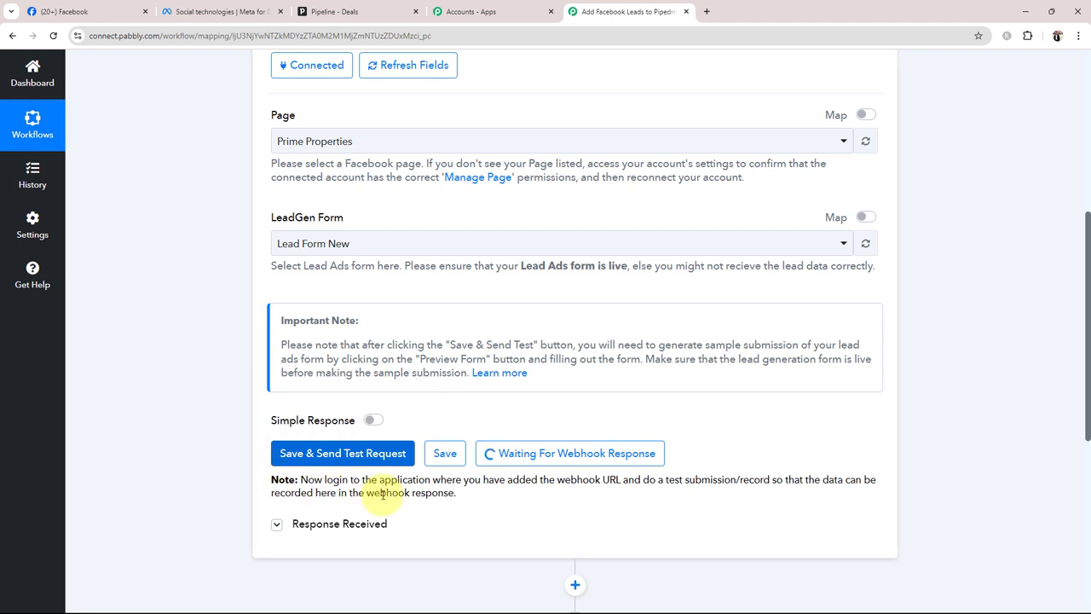
pyautogui.moveTo(666, 479); pyautogui.dragTo(734, 474)
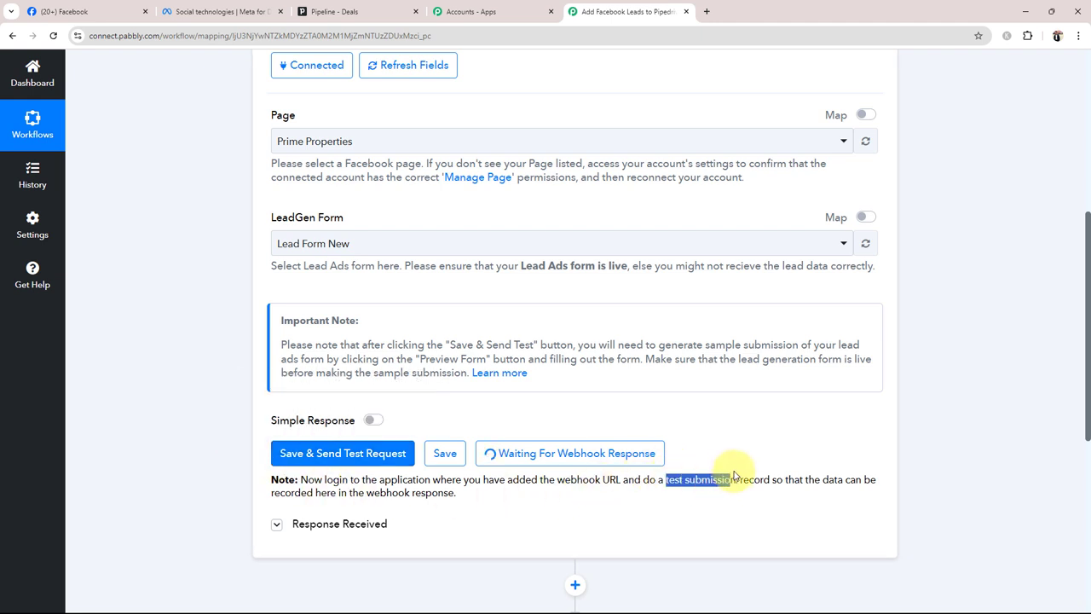
pyautogui.click(708, 434)
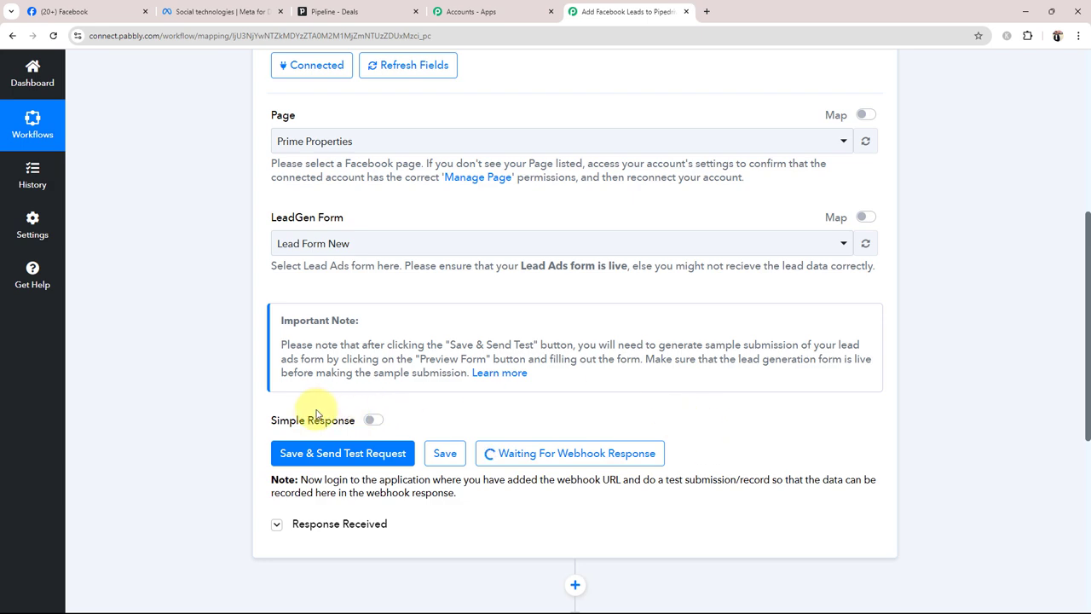
pyautogui.scroll(1, 231, 397)
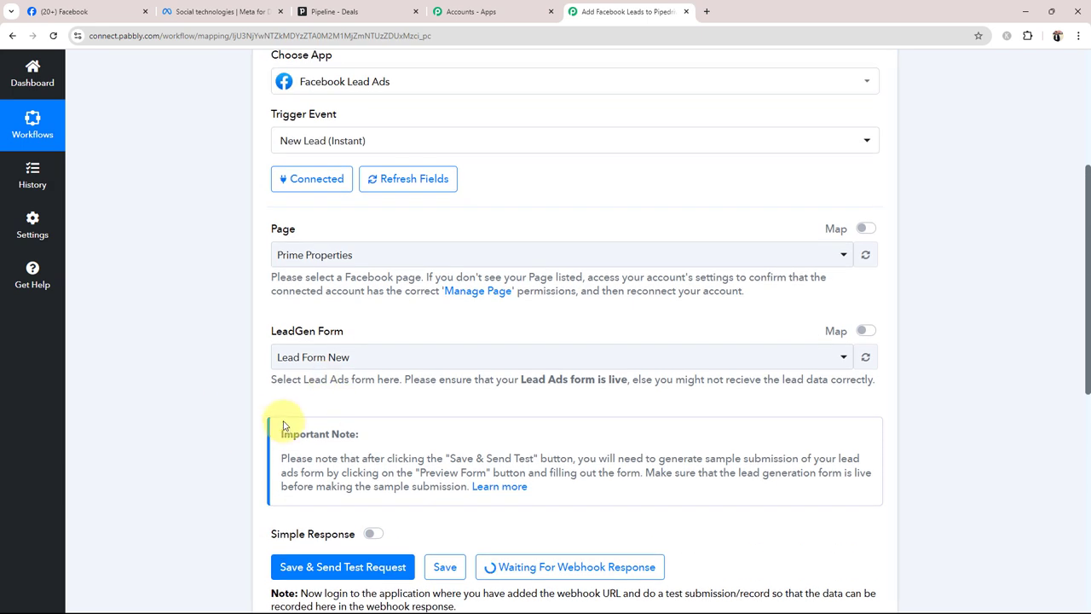
# Switch to Meta for Developers and open the Lead Ads Testing Tool.
pyautogui.click(227, 11)
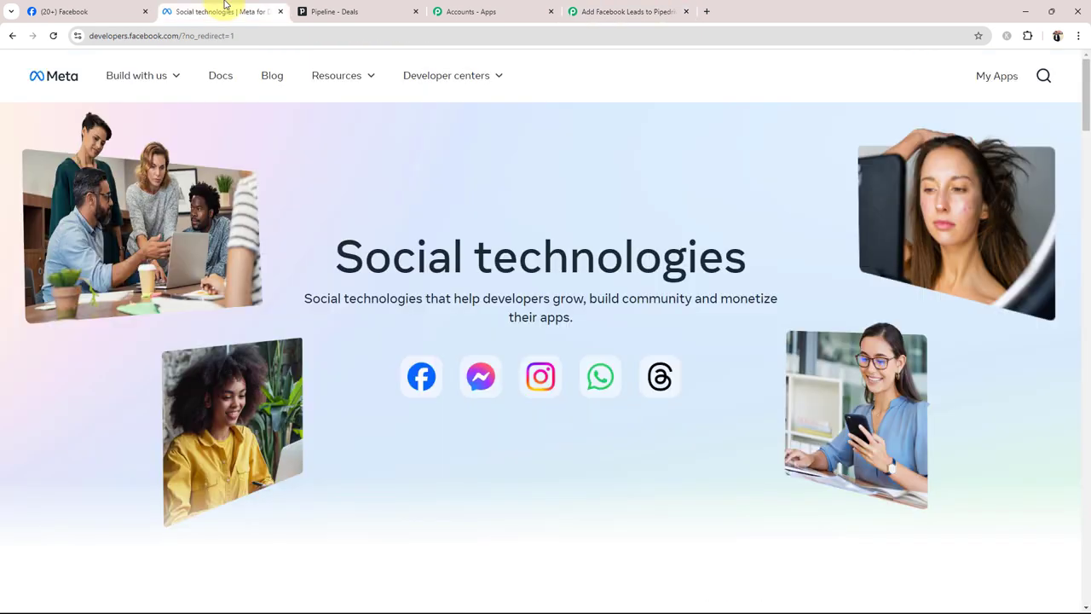
pyautogui.click(985, 77)
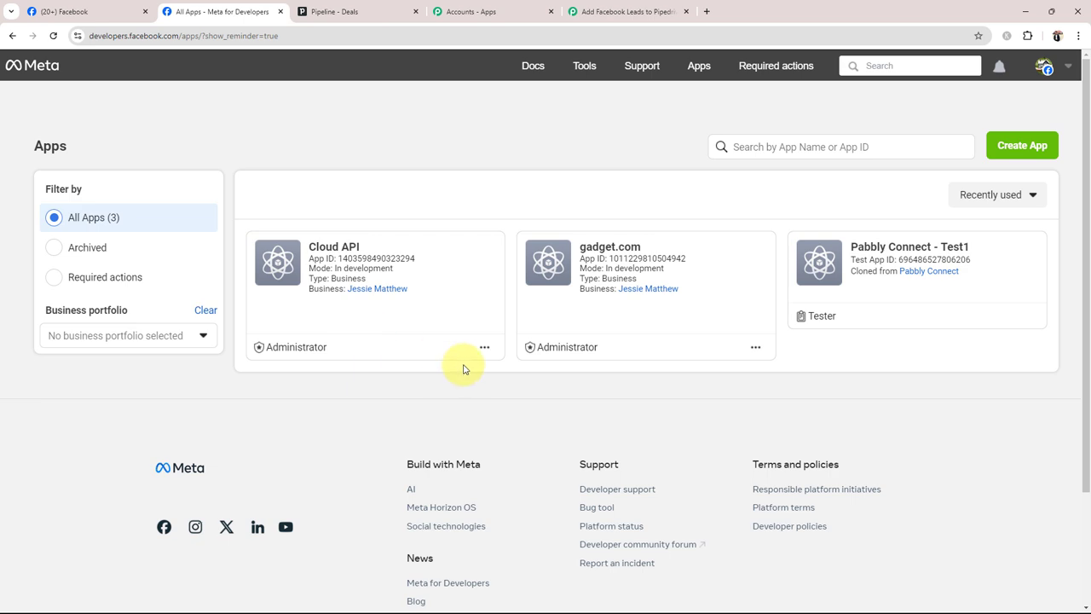
pyautogui.click(582, 67)
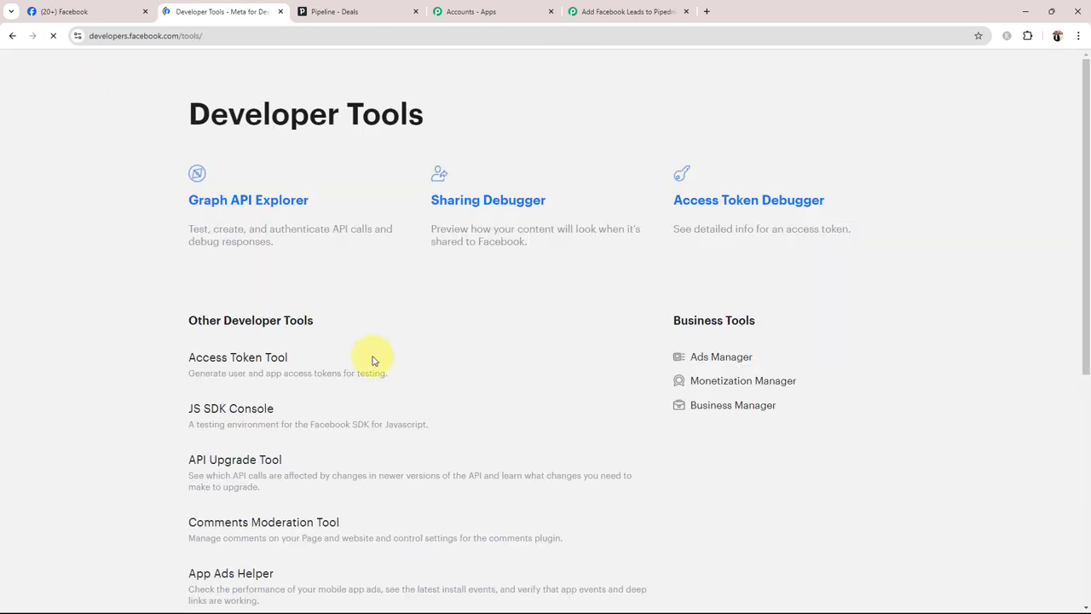
pyautogui.scroll(-3, 88, 540)
pyautogui.click(243, 437)
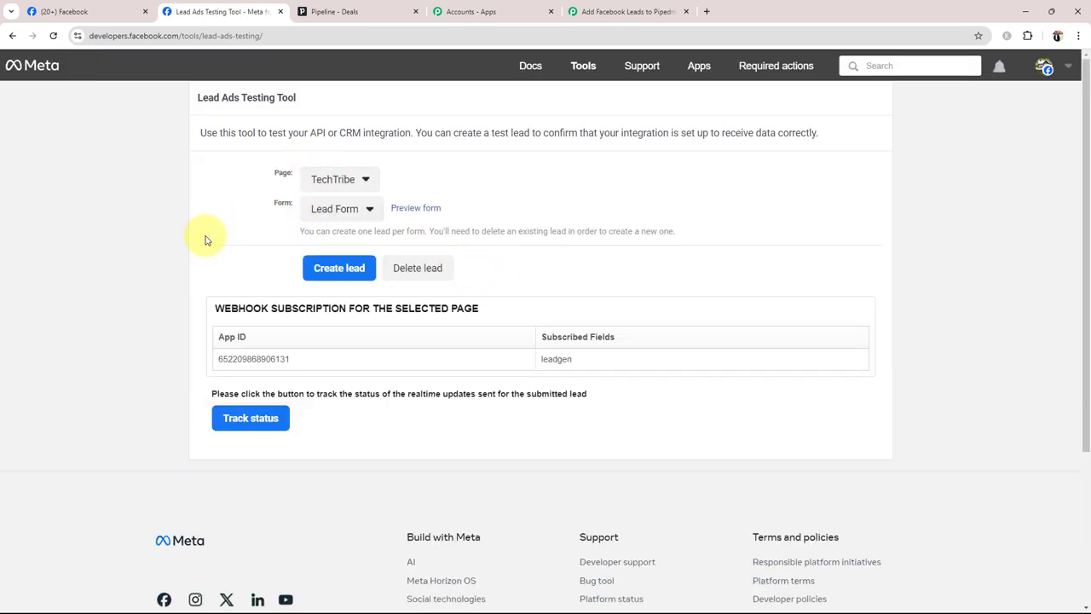
# Select the Prime Properties page and its Lead Form New form for the test lead.
pyautogui.click(323, 176)
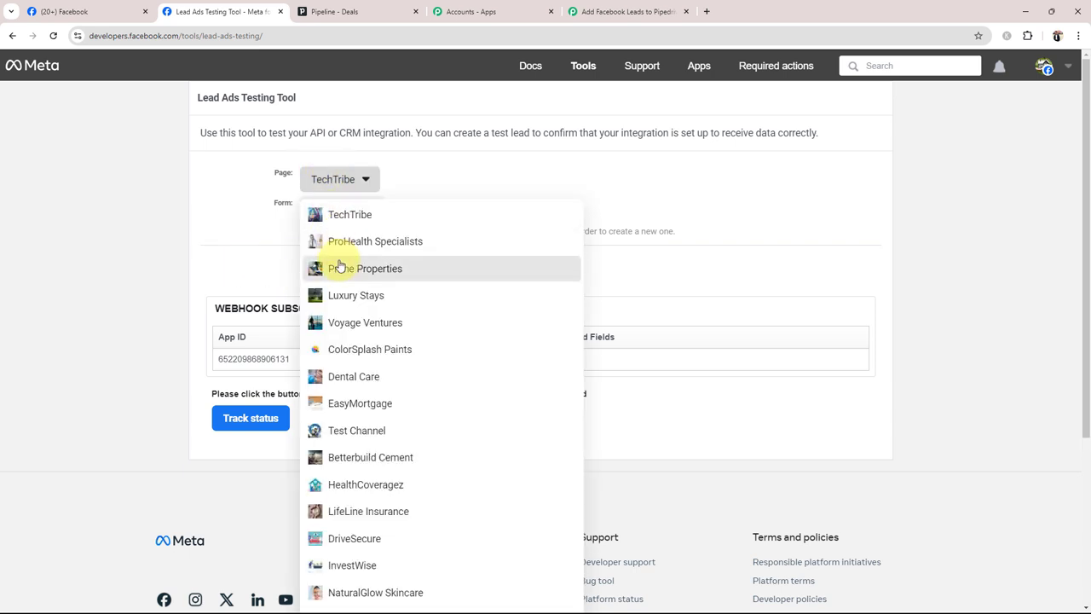
pyautogui.click(333, 268)
pyautogui.click(341, 212)
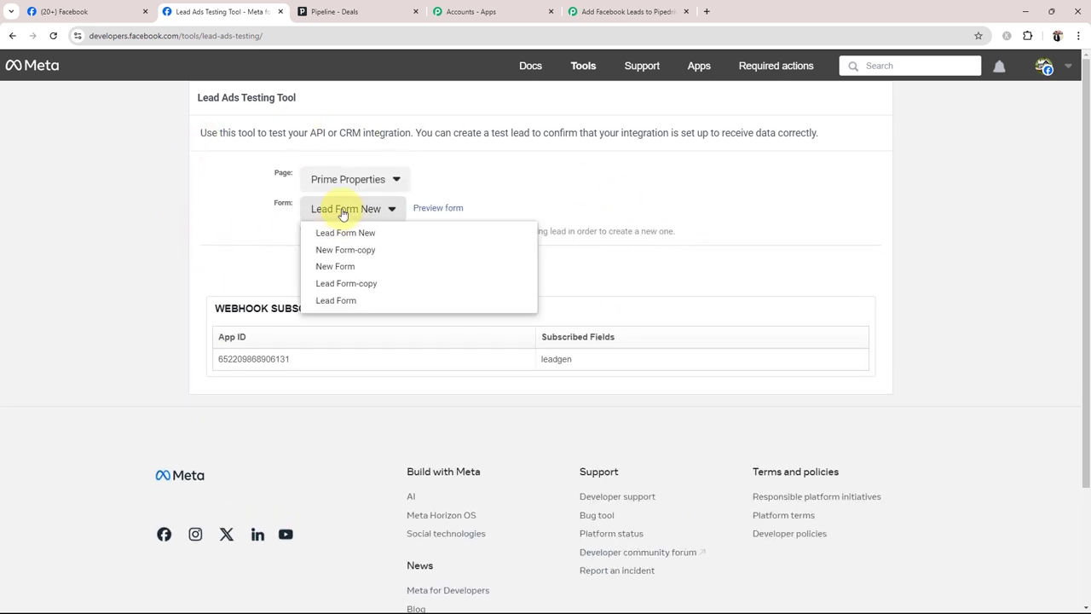
pyautogui.click(326, 229)
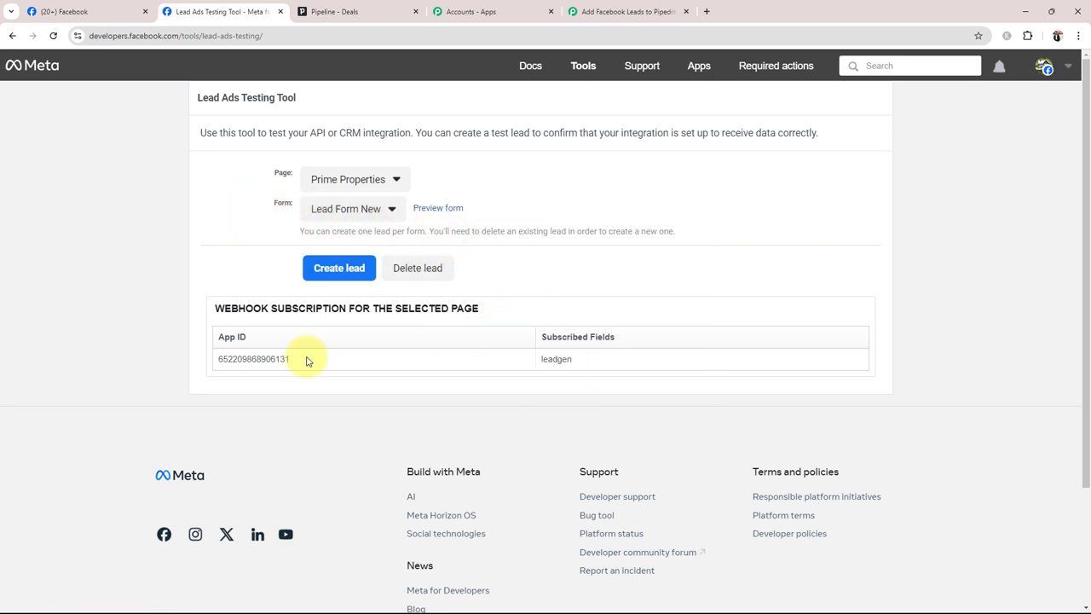
# Preview the lead form and set the type of property of interest to Rental Property.
pyautogui.click(441, 209)
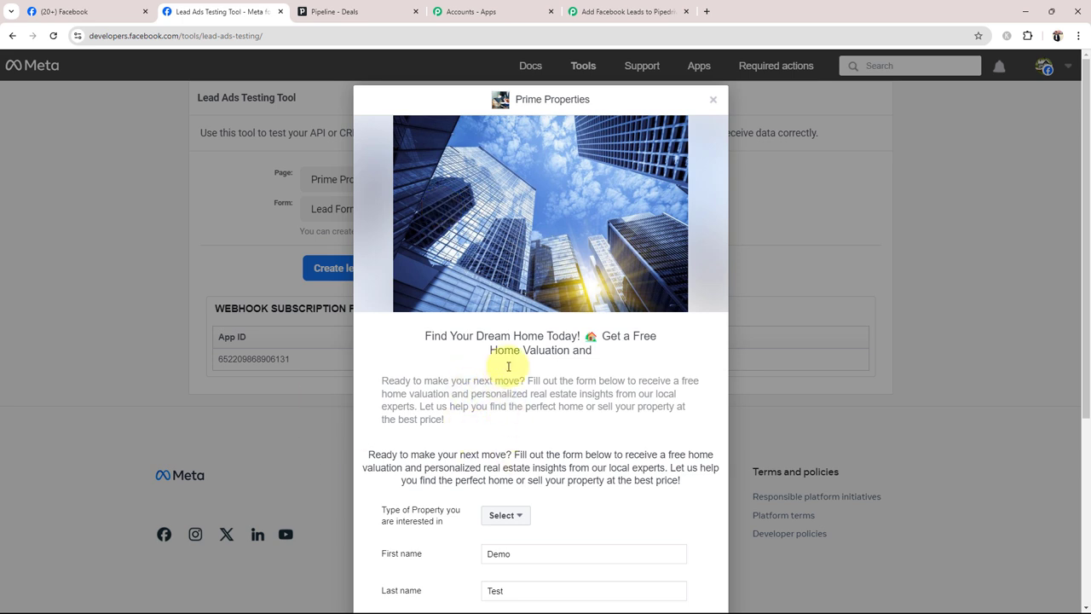
pyautogui.scroll(-1, 381, 368)
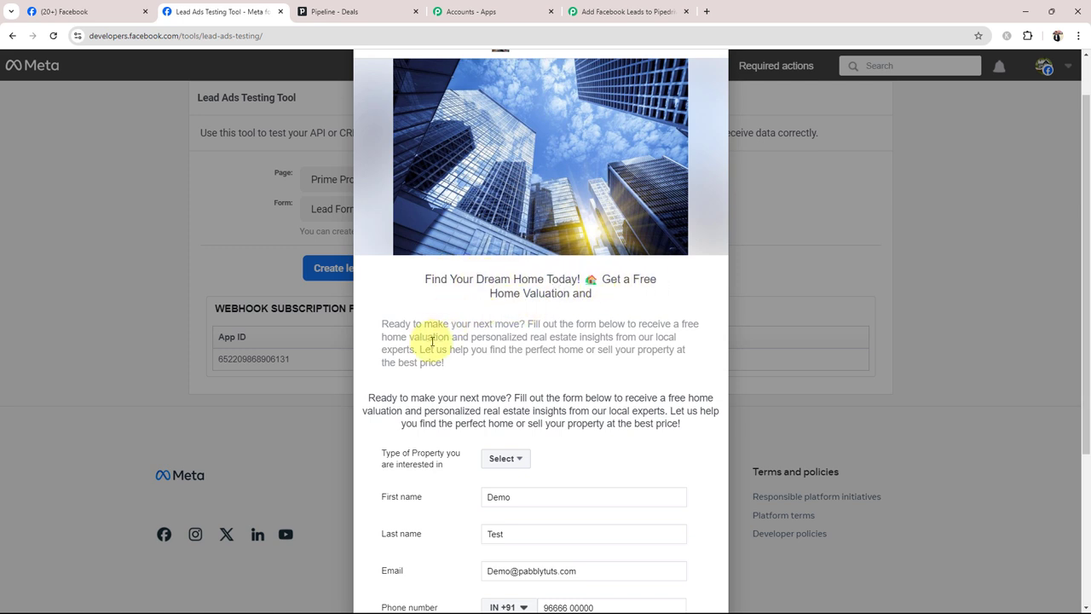
pyautogui.scroll(-2, 452, 350)
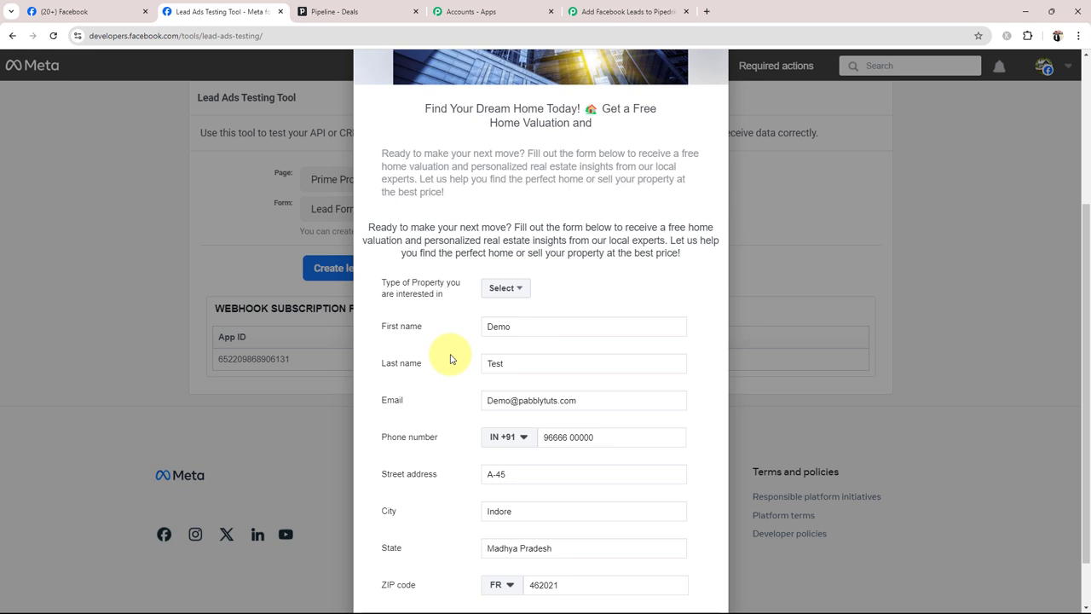
pyautogui.click(500, 290)
pyautogui.click(508, 309)
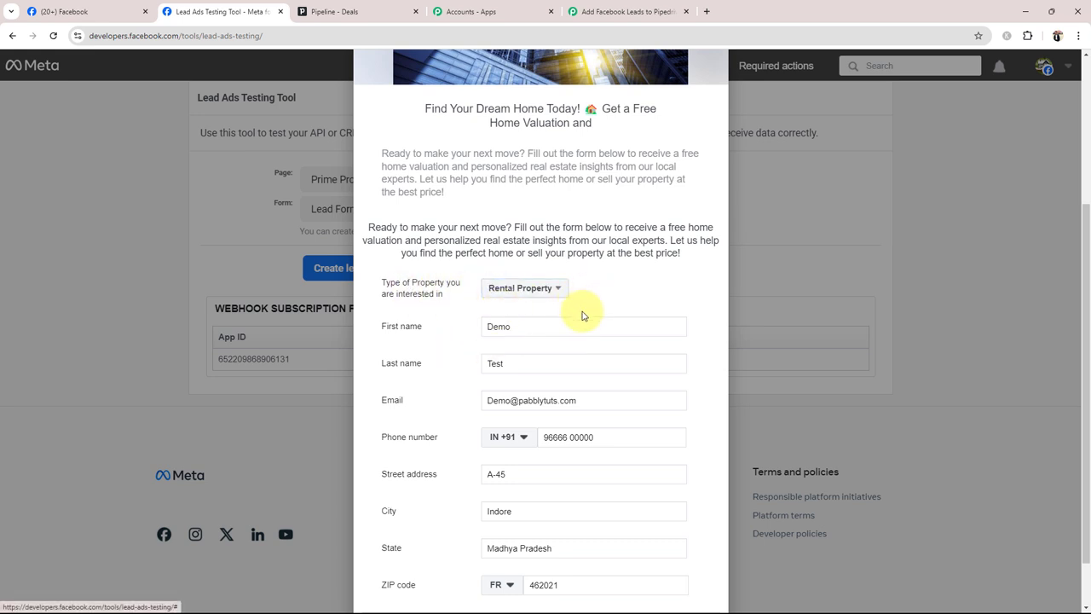
# Submit the test lead with the prefilled contact details and close the form preview.
pyautogui.scroll(-1, 537, 373)
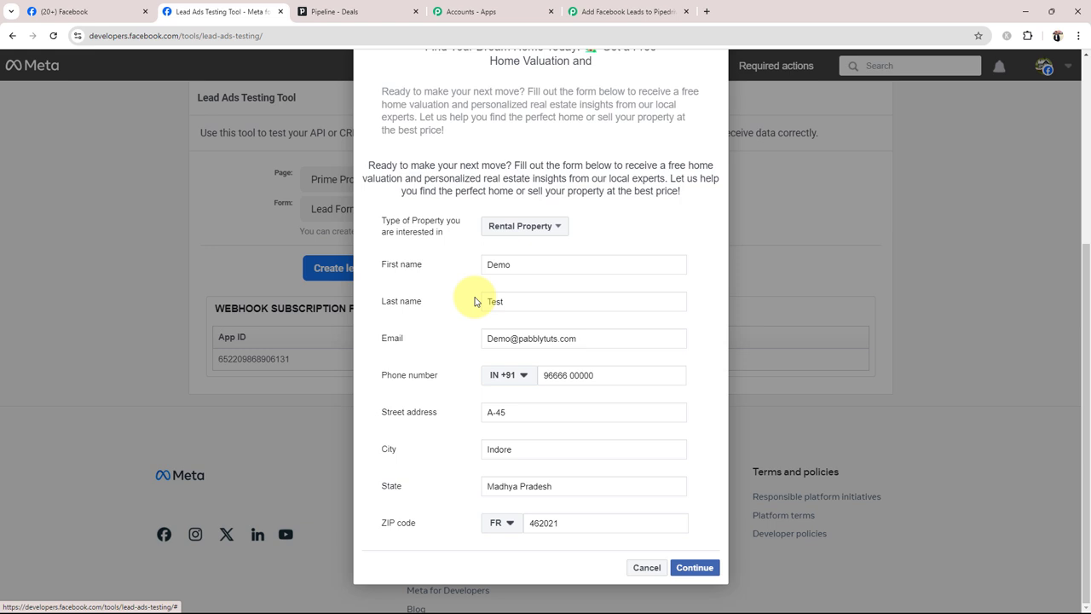
pyautogui.click(694, 569)
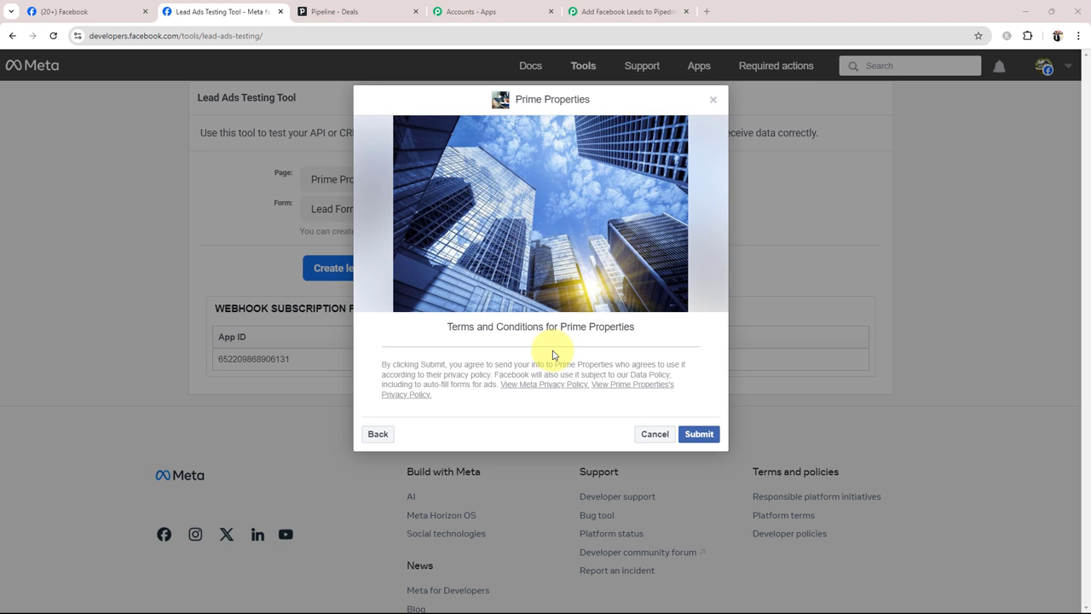
pyautogui.click(701, 435)
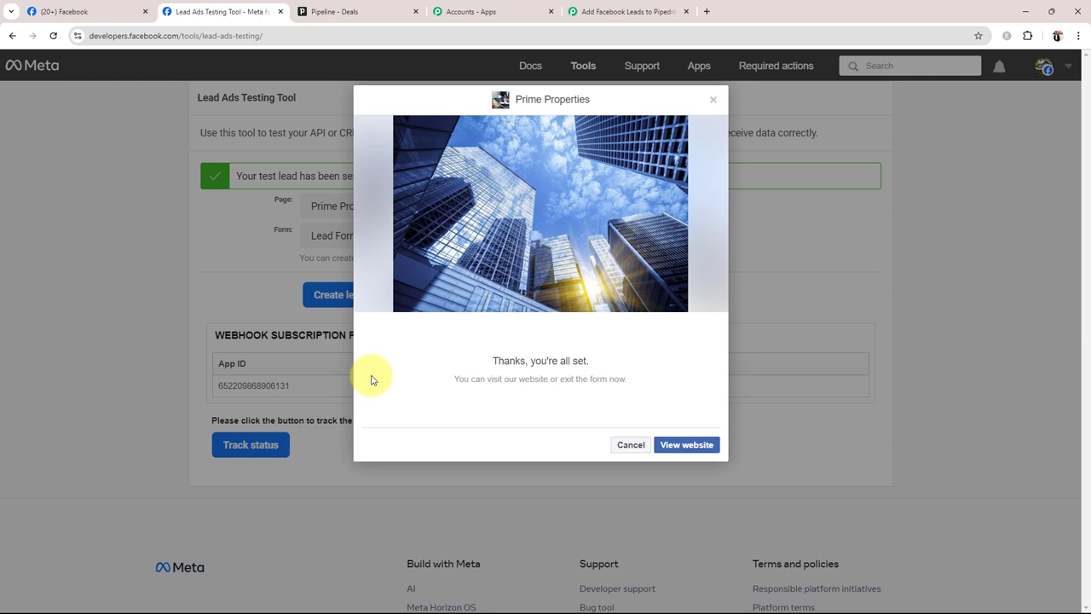
pyautogui.click(623, 444)
# Switch back to the Pabbly Connect workflow and examine the test lead details captured in the trigger's webhook response.
pyautogui.click(626, 12)
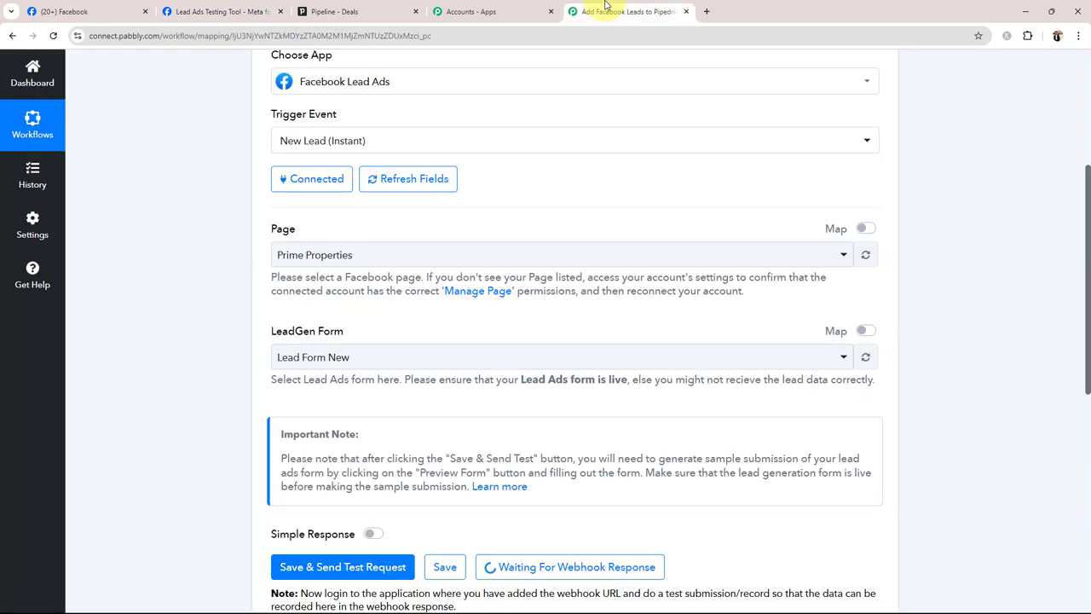
pyautogui.scroll(-6, 213, 409)
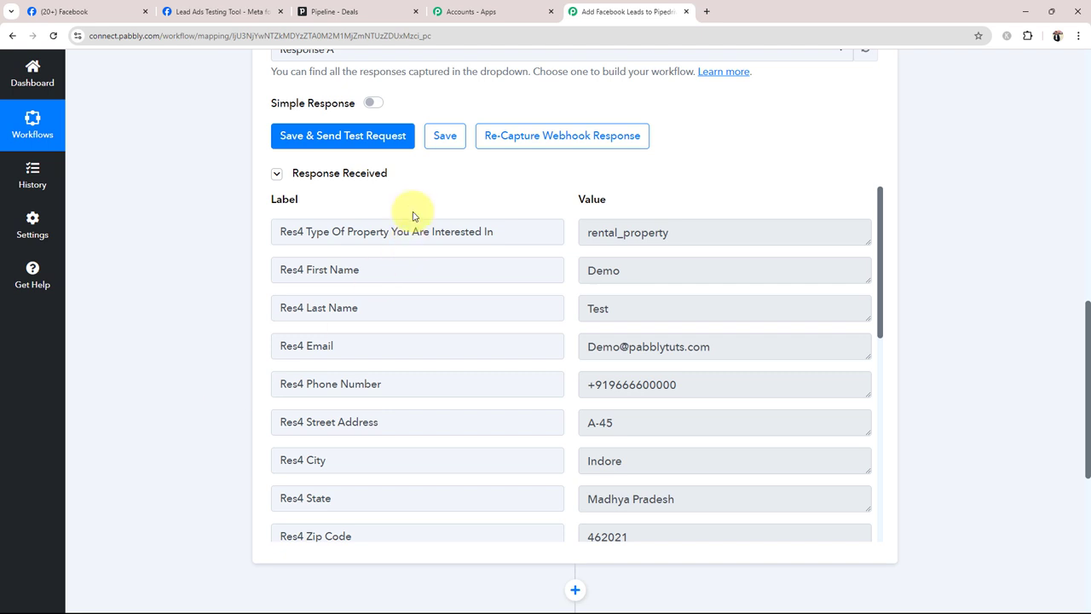
pyautogui.click(692, 228)
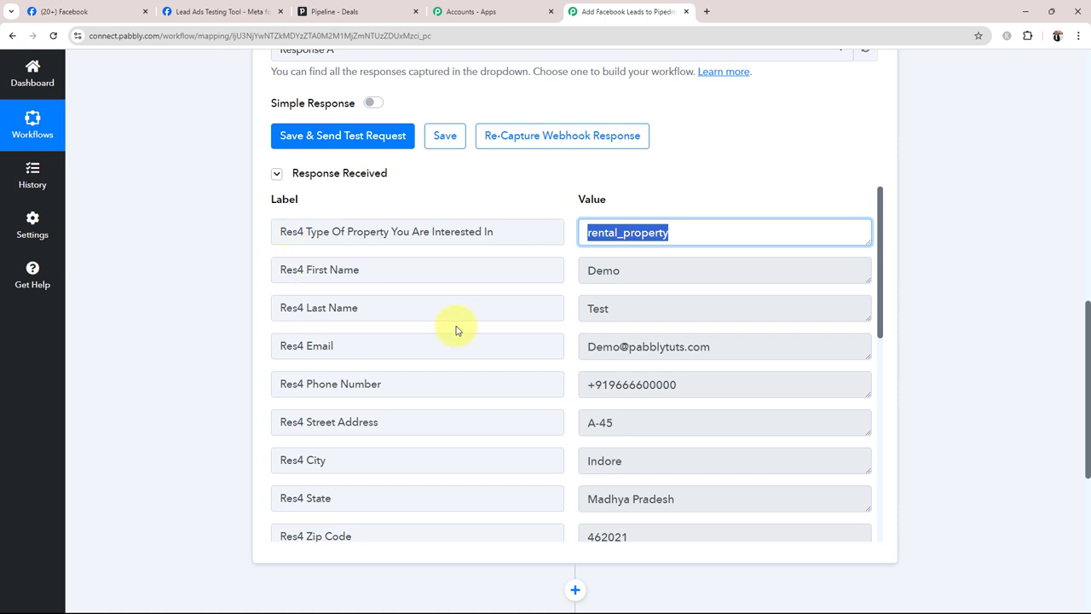
pyautogui.click(614, 314)
pyautogui.click(733, 269)
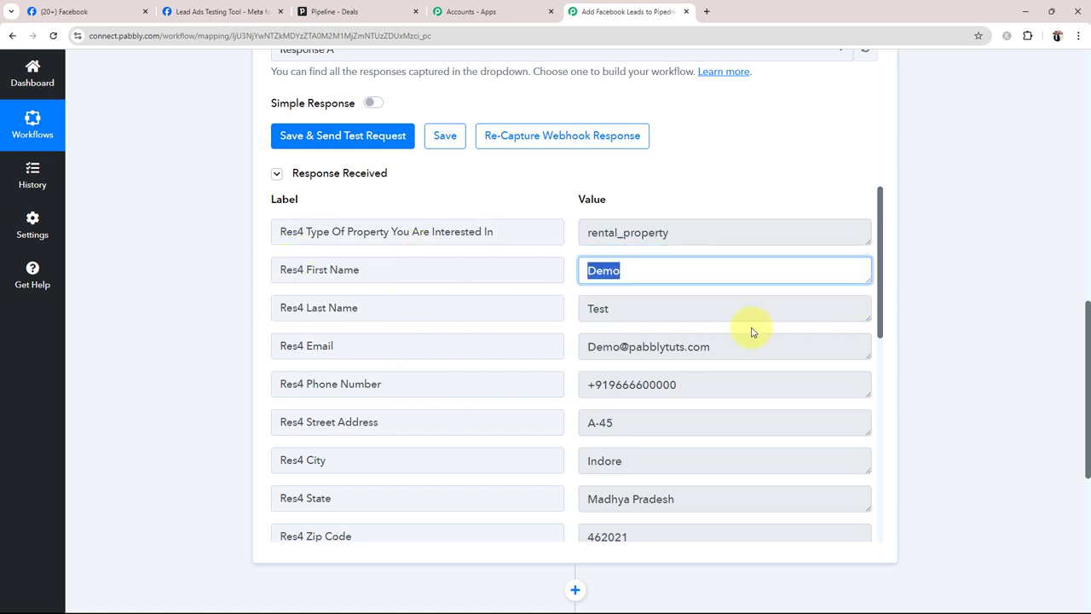
pyautogui.click(691, 346)
pyautogui.click(652, 385)
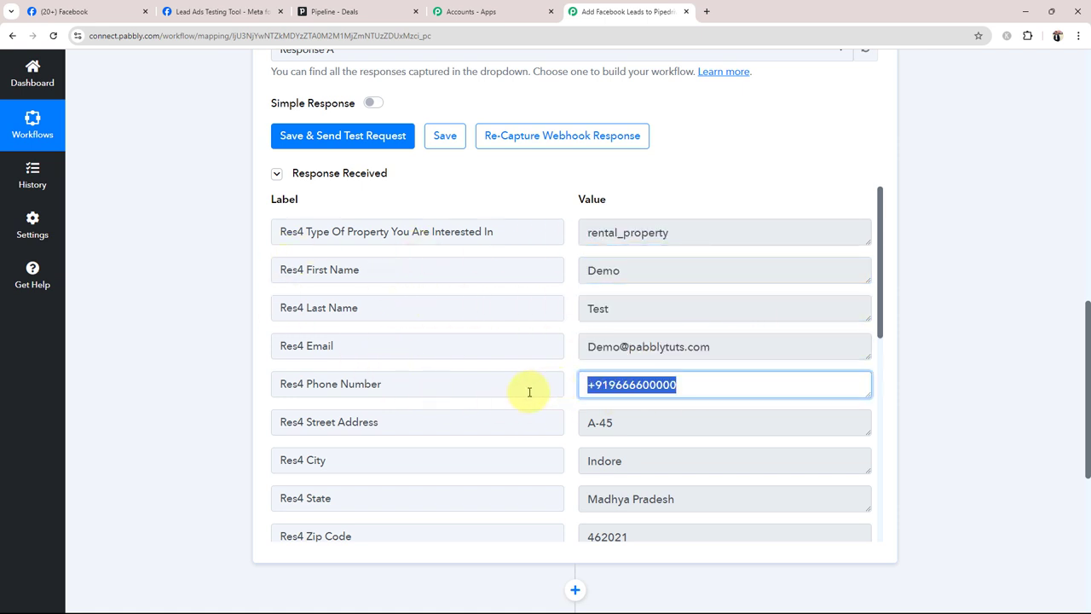
pyautogui.scroll(-2, 528, 390)
pyautogui.click(626, 254)
pyautogui.press('Tab')
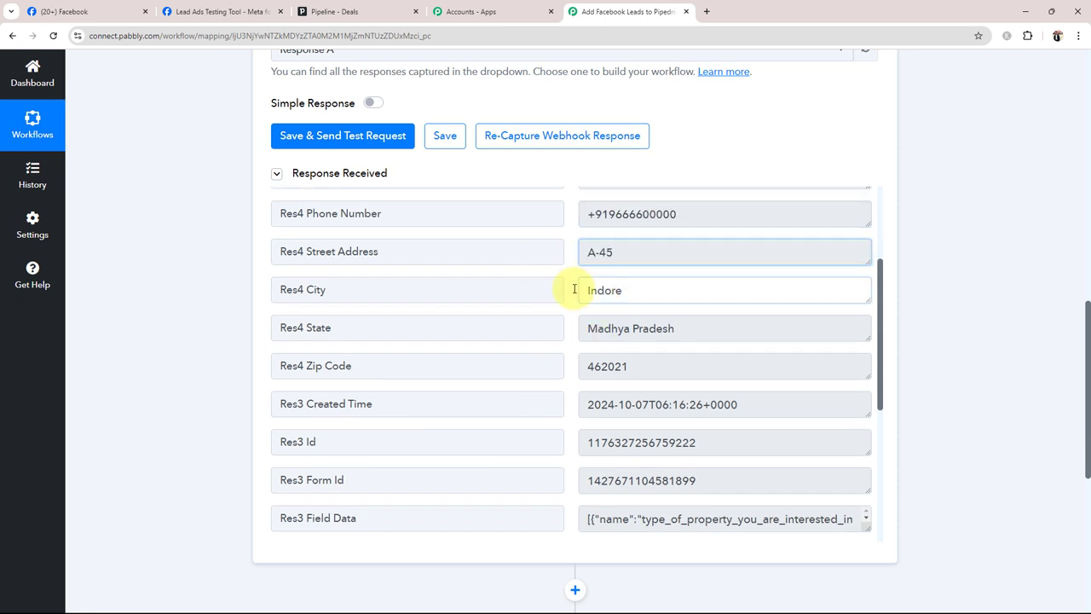
pyautogui.press('Tab')
pyautogui.press('Tab')
pyautogui.scroll(-4, 738, 453)
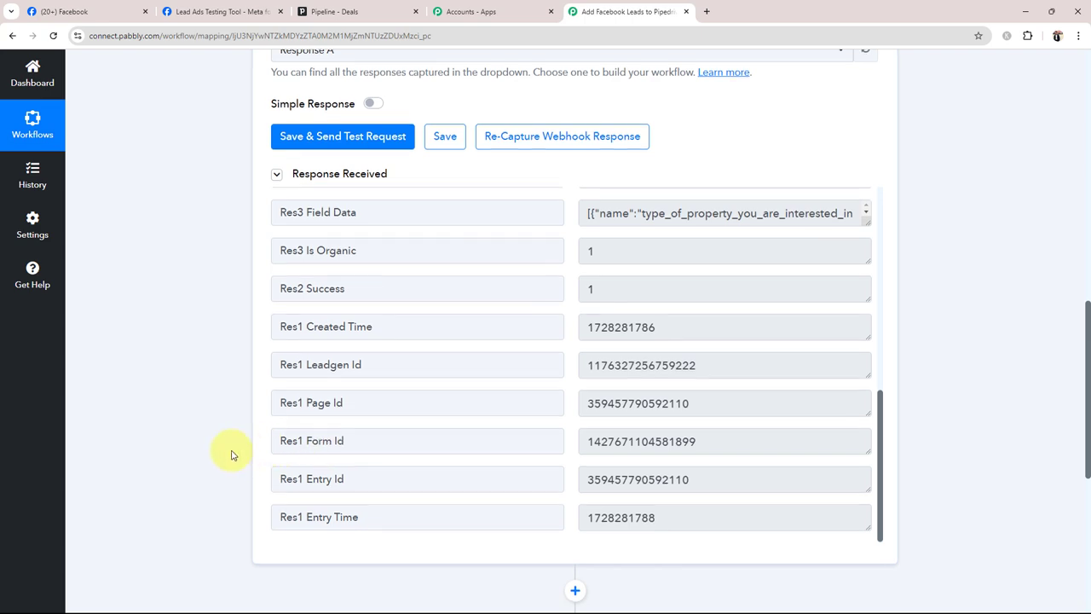
pyautogui.scroll(4, 358, 482)
pyautogui.scroll(-3, 511, 503)
pyautogui.scroll(4, 443, 488)
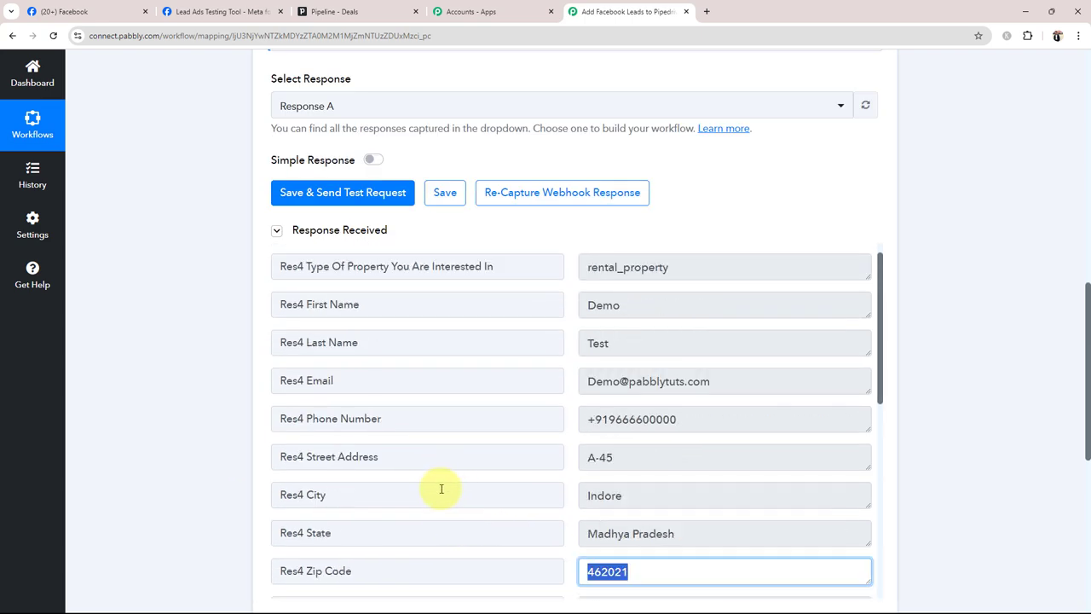
pyautogui.scroll(6, 219, 494)
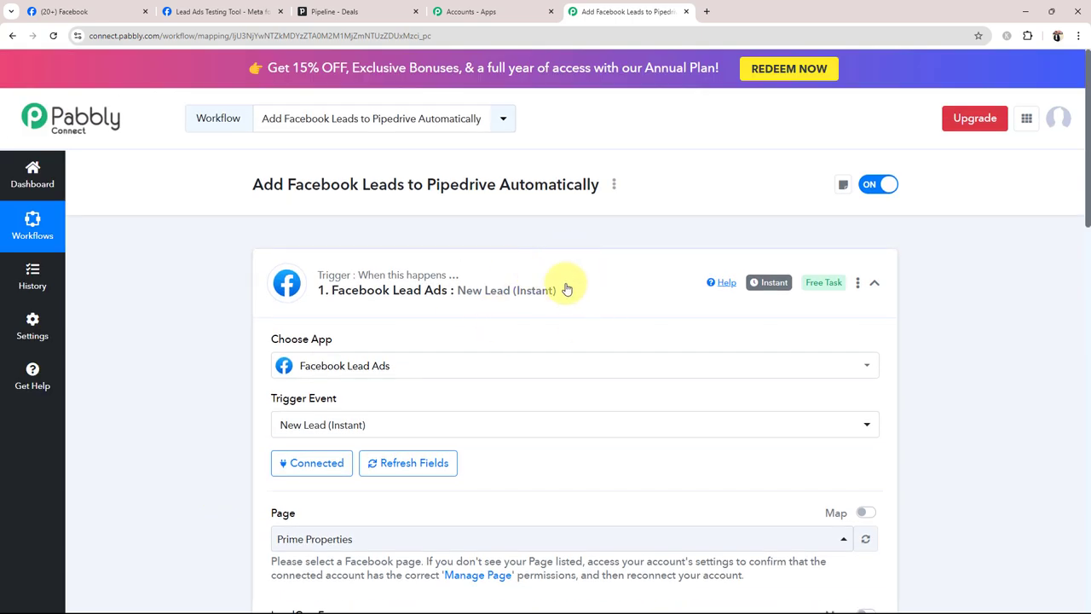
# Collapse the Facebook Lead Ads trigger and start adding a new connection for the Pipedrive Create a Person action.
pyautogui.click(566, 289)
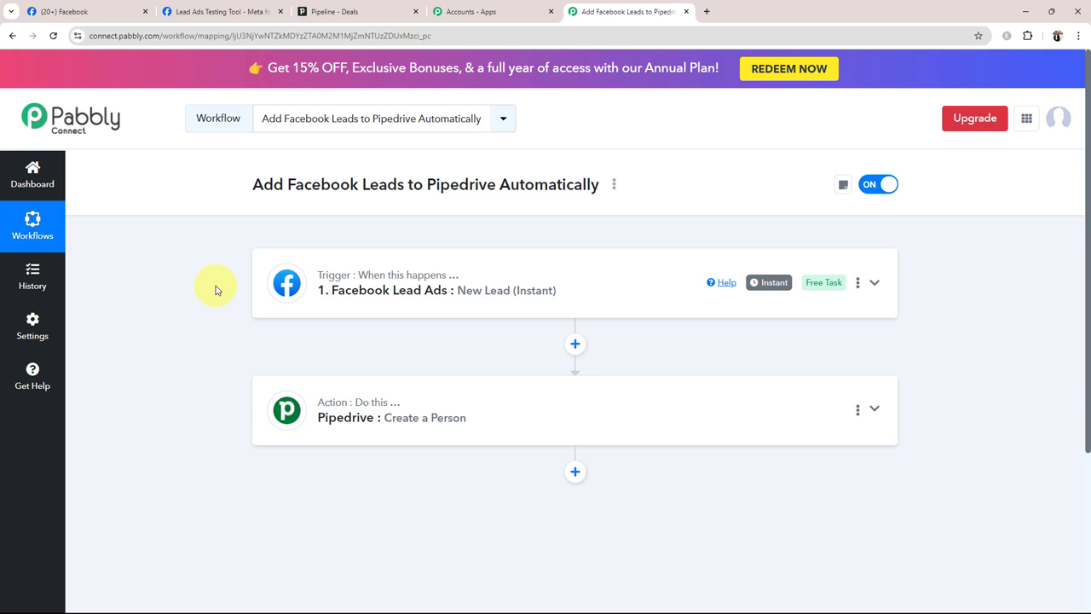
pyautogui.click(378, 390)
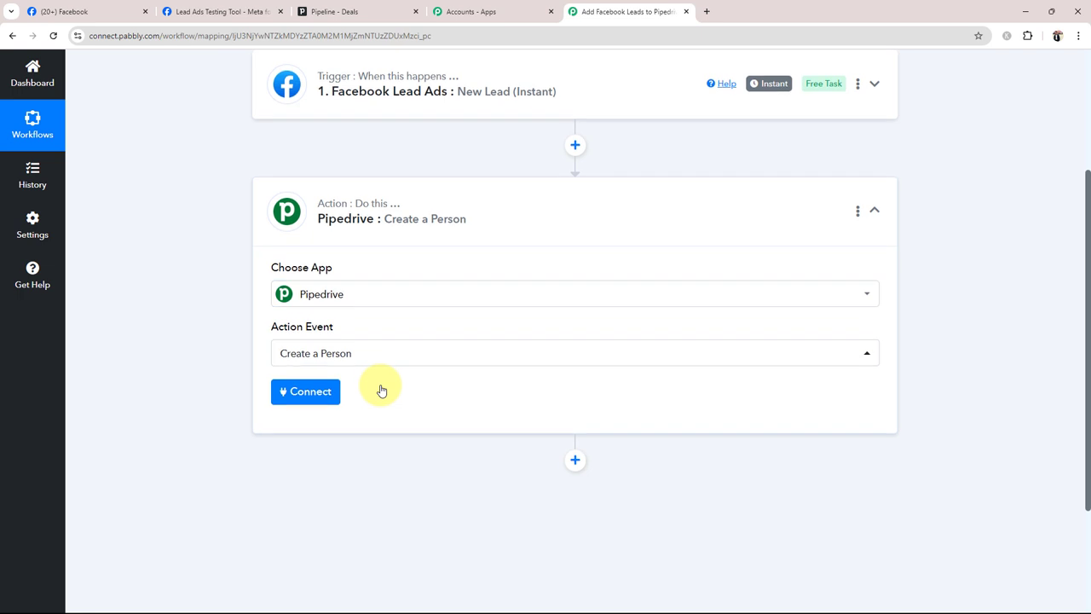
pyautogui.click(289, 391)
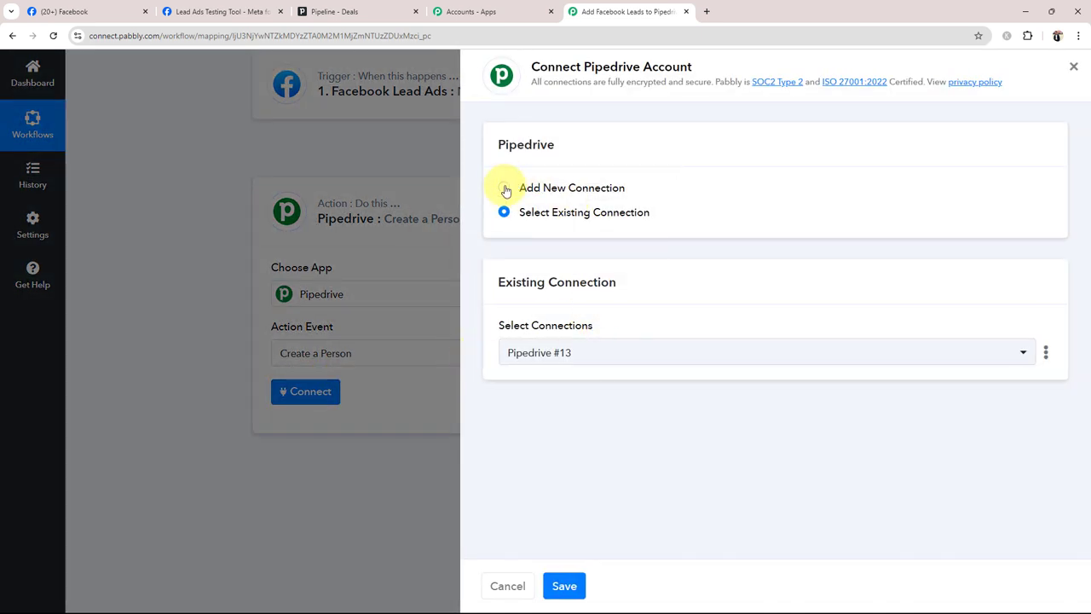
pyautogui.click(505, 188)
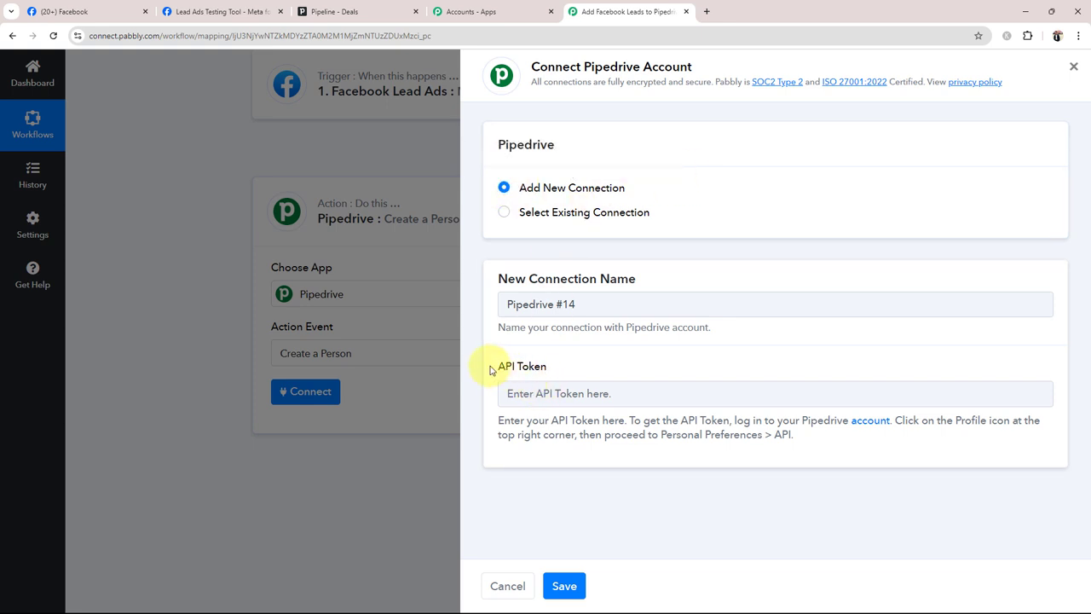
pyautogui.moveTo(494, 367); pyautogui.dragTo(555, 378)
pyautogui.click(585, 361)
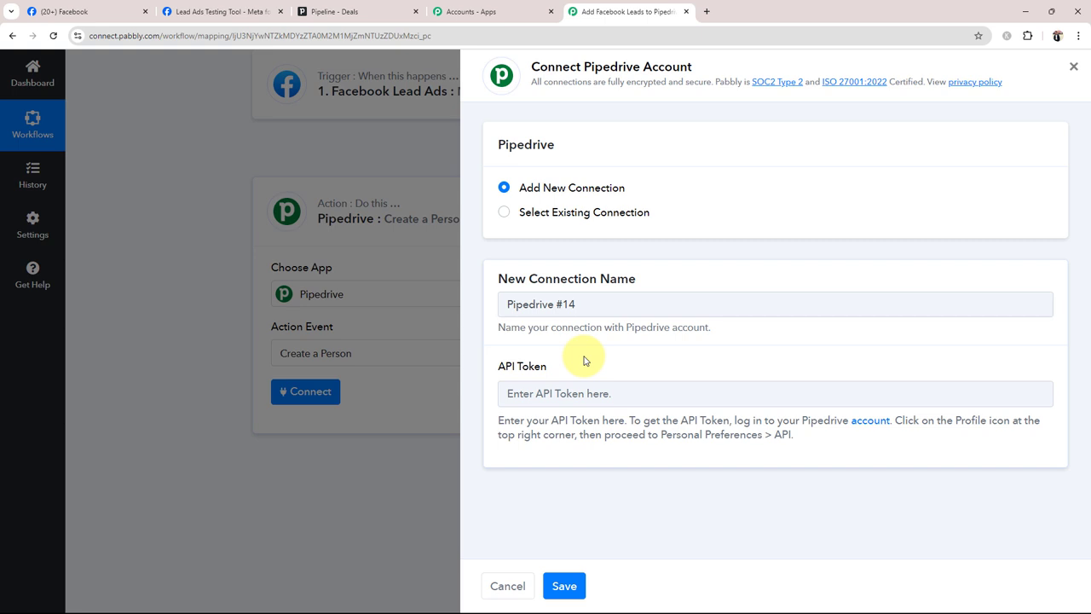
# Switch to Pipedrive and copy the personal API token from the account's personal preferences.
pyautogui.click(392, 12)
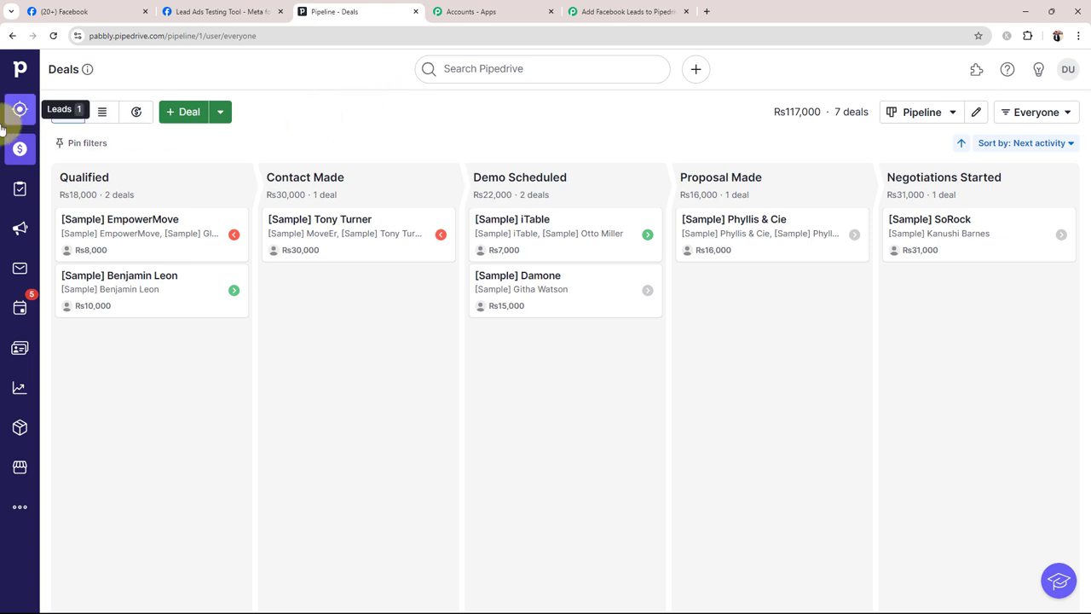
pyautogui.click(1066, 70)
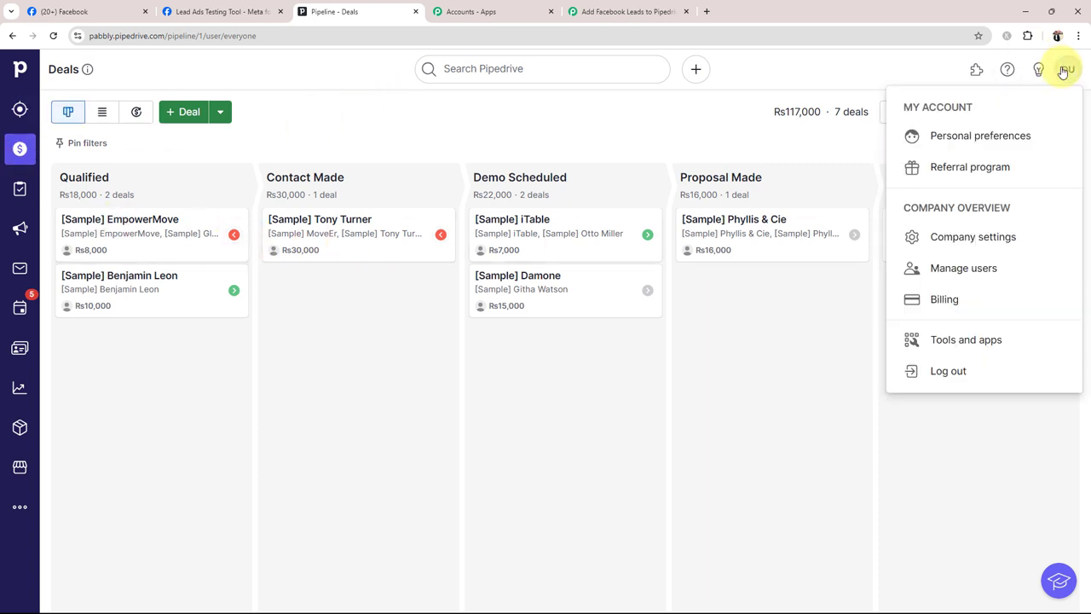
pyautogui.click(947, 141)
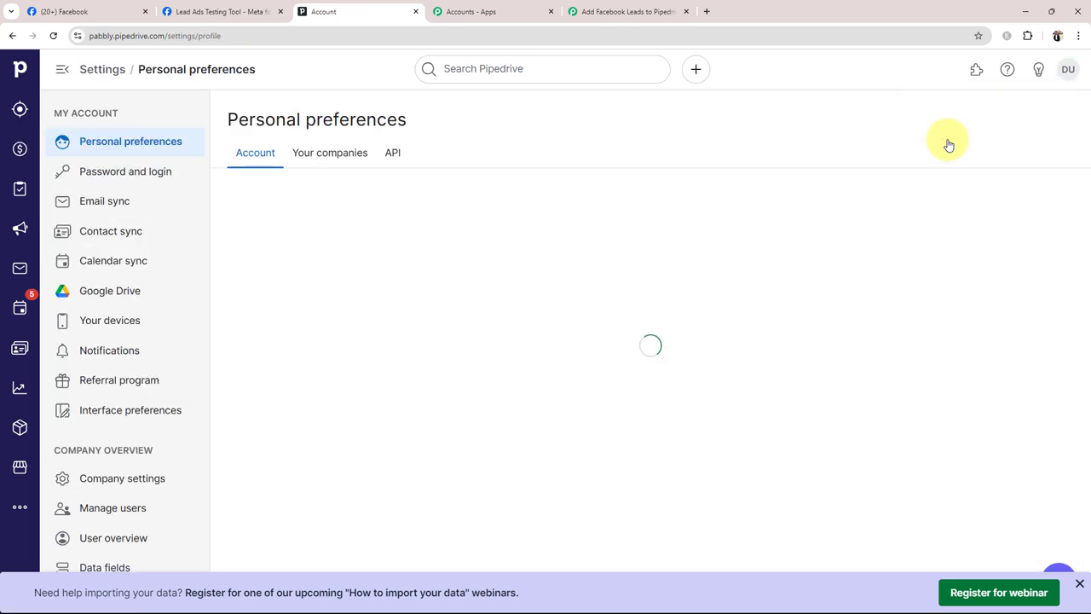
pyautogui.click(395, 153)
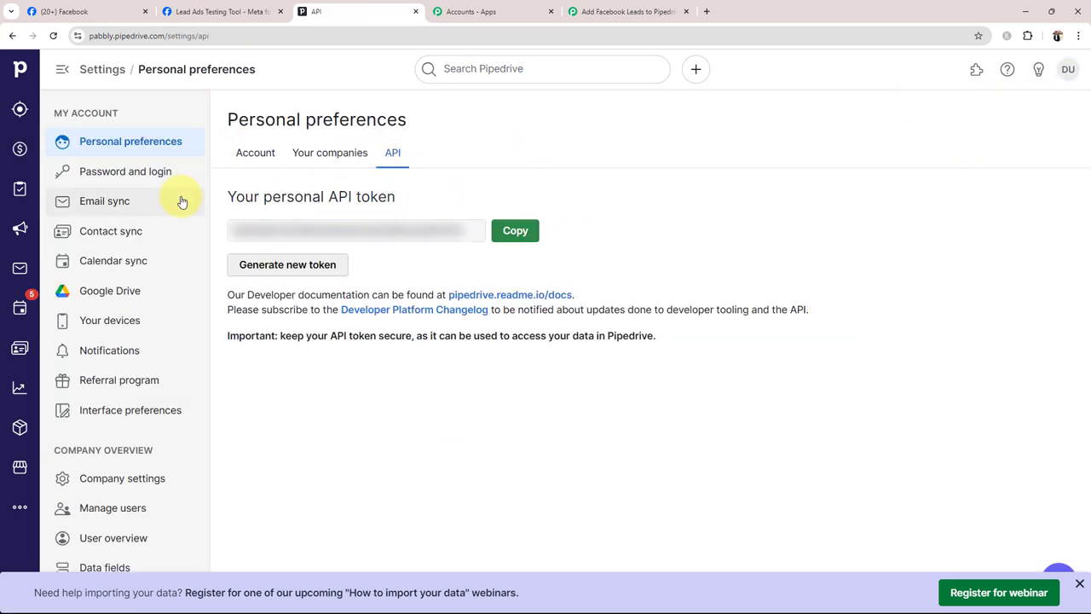
pyautogui.click(516, 232)
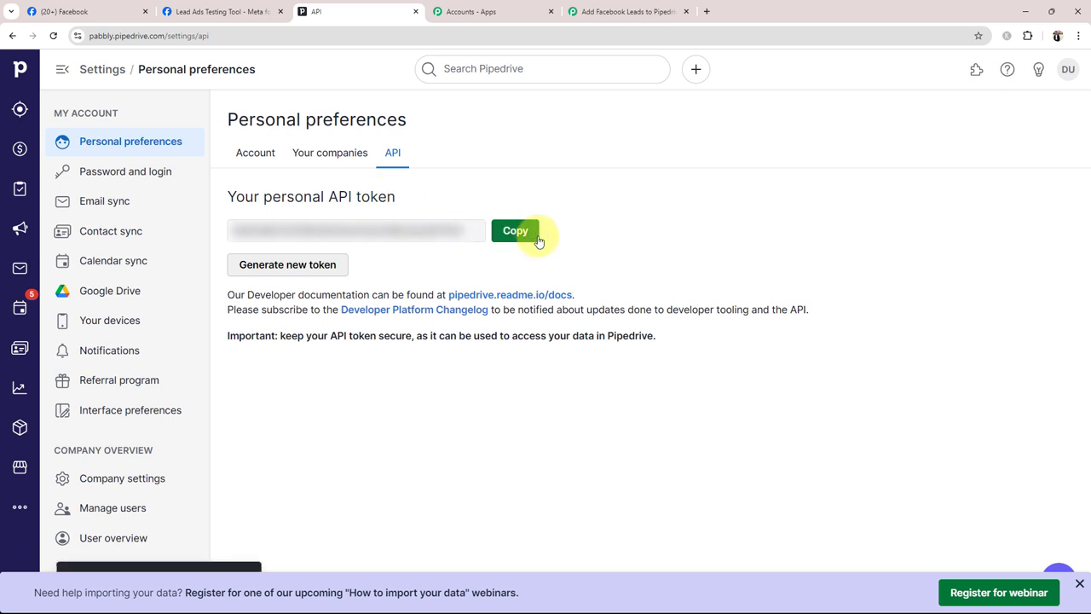
# Return to Pabbly Connect, paste the API token into the new Pipedrive connection and save it.
pyautogui.click(588, 8)
pyautogui.click(523, 390)
pyautogui.hotkey('ctrl', 'v')
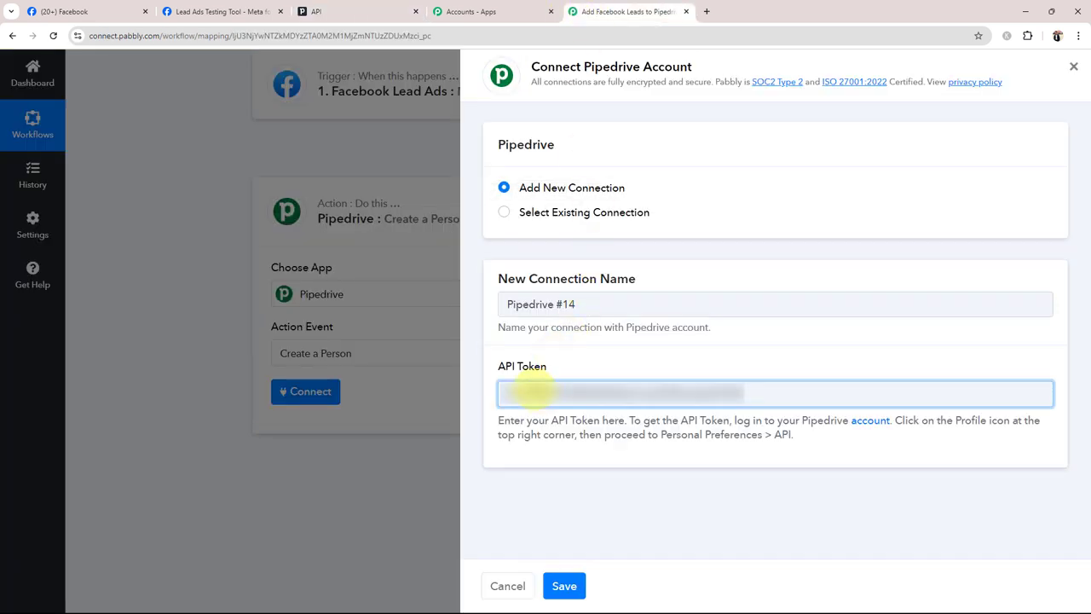
pyautogui.click(567, 585)
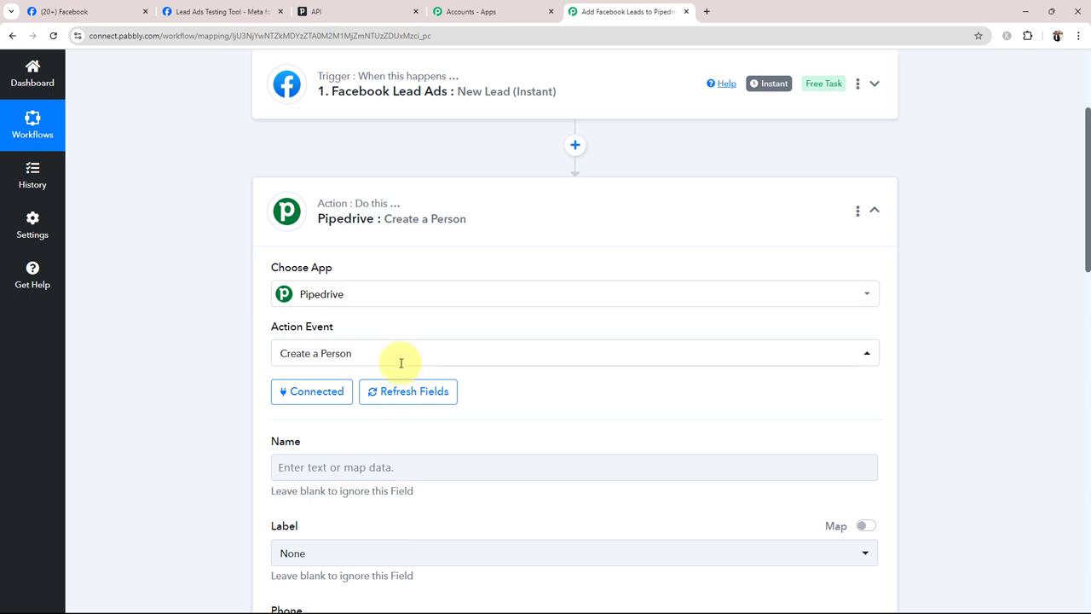
# Map the Pipedrive person's Name to Res4 First Name followed by Res4 Last Name from the Facebook Lead Ads trigger.
pyautogui.scroll(-3, 229, 427)
pyautogui.scroll(-1, 229, 427)
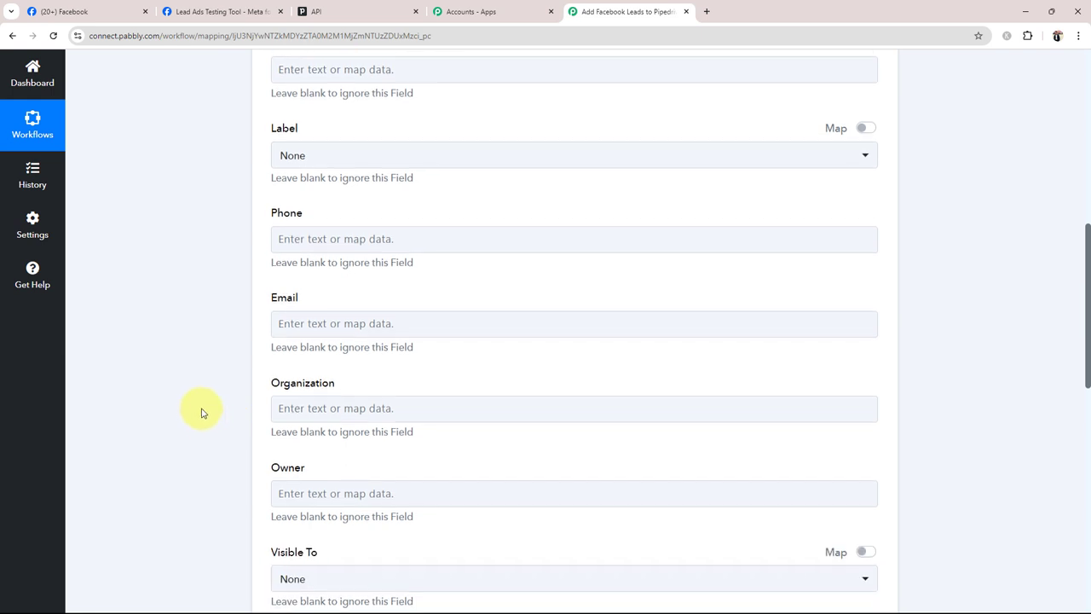
pyautogui.scroll(1, 202, 413)
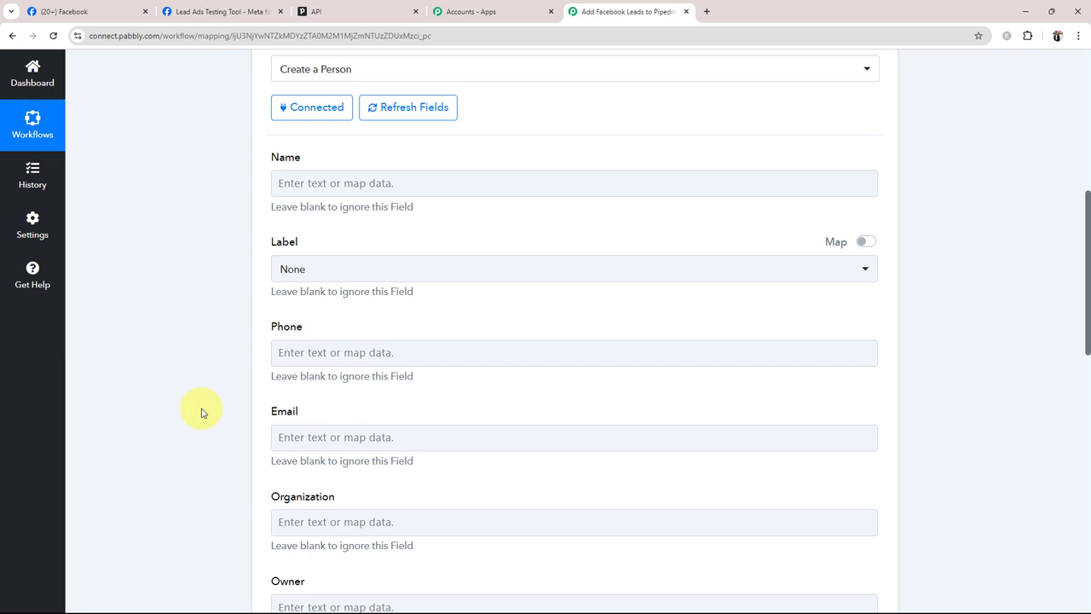
pyautogui.scroll(5, 202, 413)
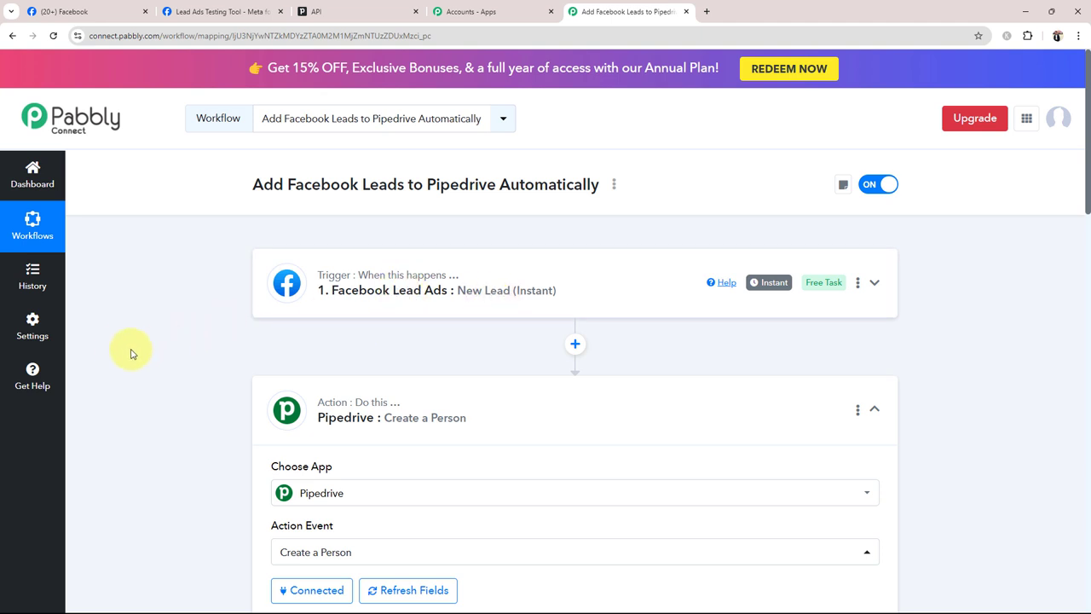
pyautogui.scroll(-6, 136, 355)
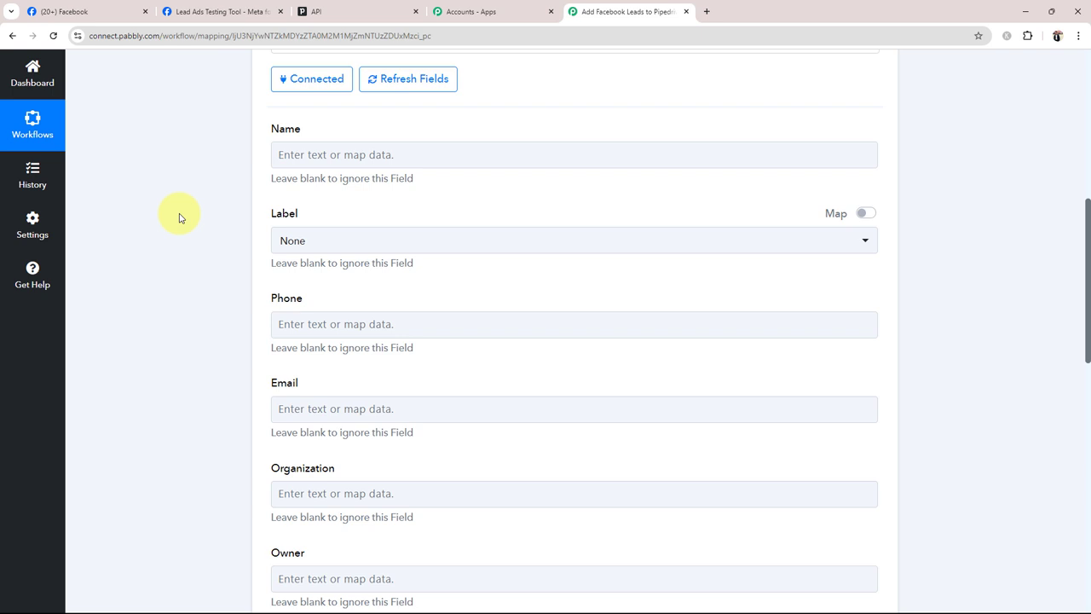
pyautogui.click(353, 154)
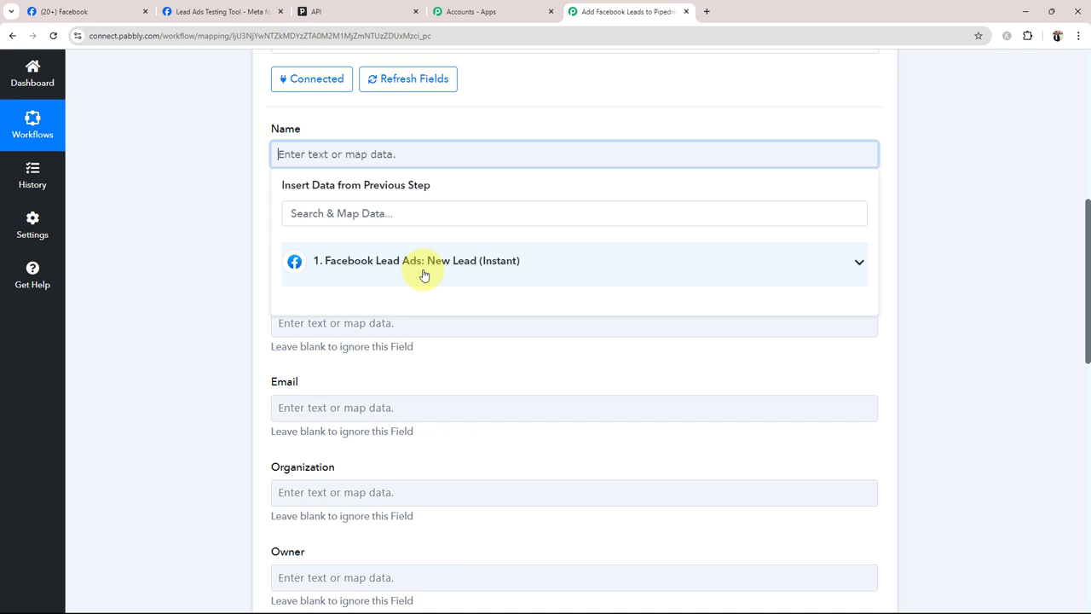
pyautogui.click(859, 266)
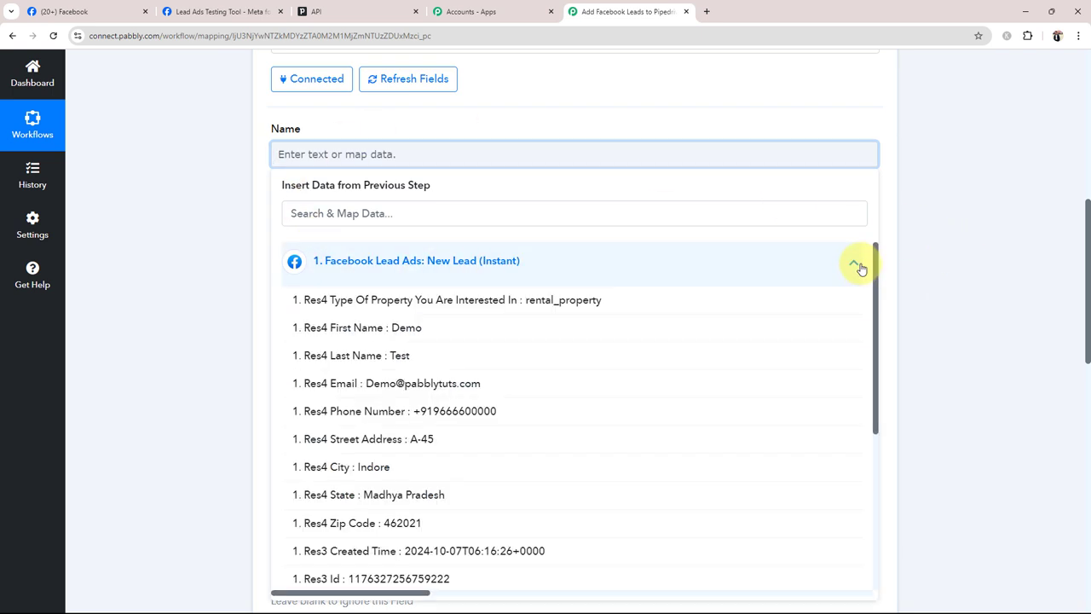
pyautogui.click(396, 329)
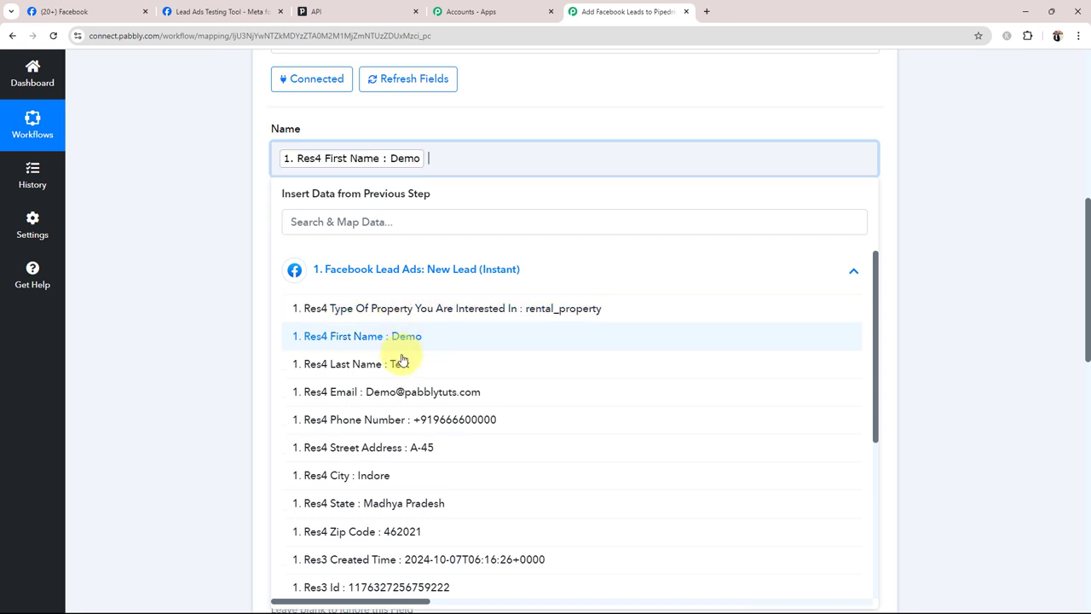
pyautogui.click(399, 363)
pyautogui.click(579, 231)
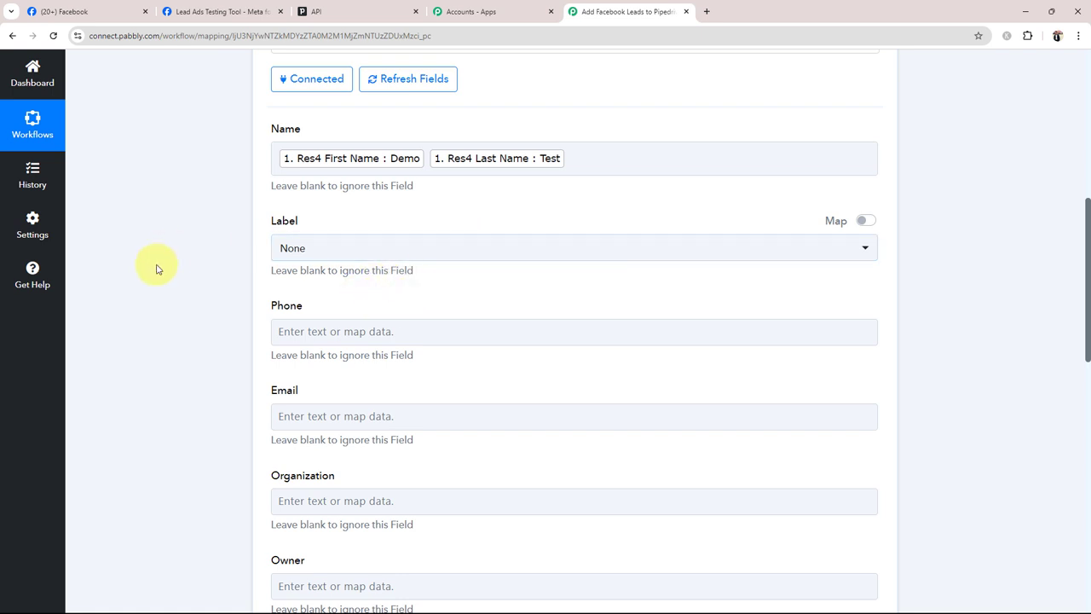
# Set the Pipedrive person's Label to Customer.
pyautogui.scroll(-1, 134, 310)
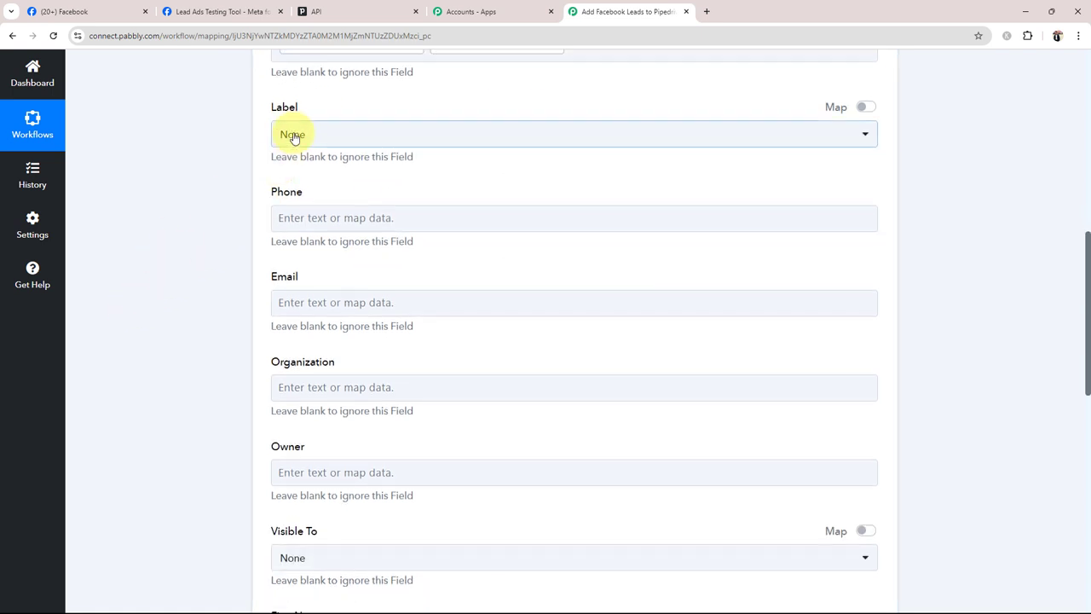
pyautogui.click(292, 138)
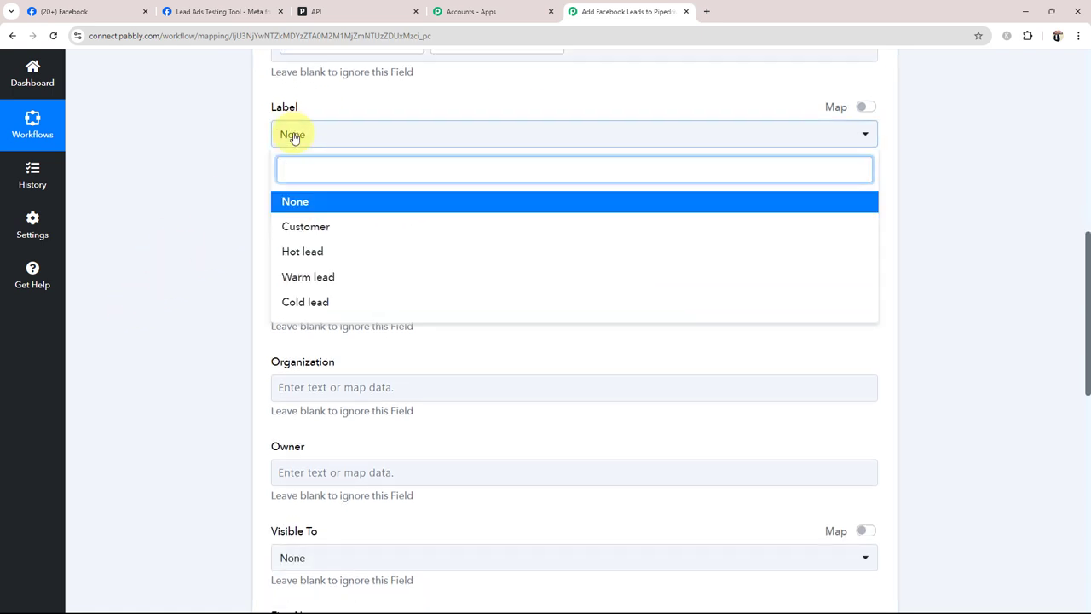
pyautogui.click(309, 225)
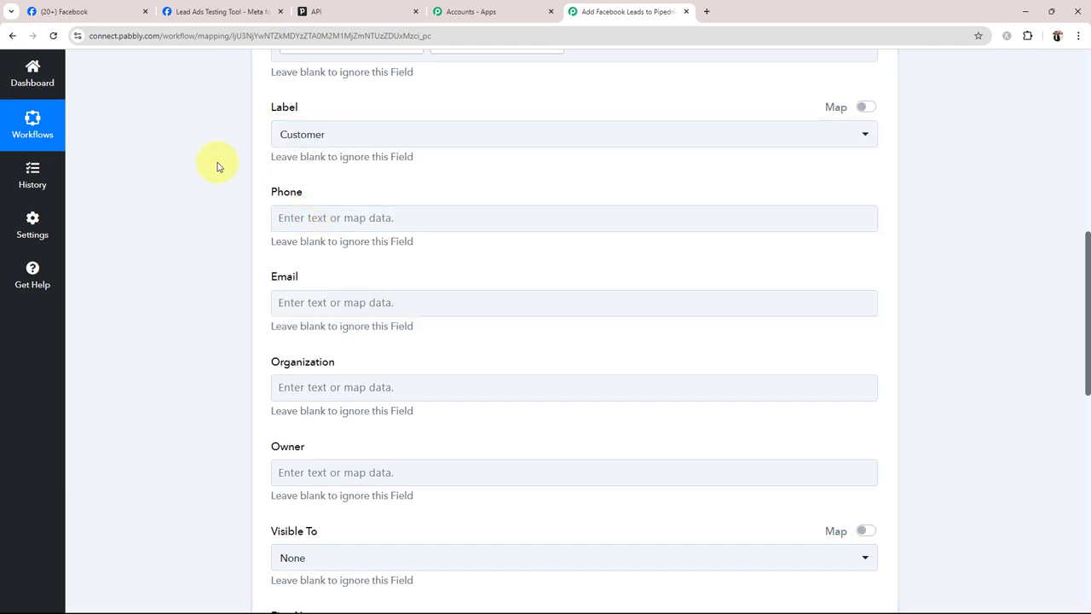
# Map the person's Phone to Res4 Phone Number and Email to Res4 Email from the Facebook Lead Ads trigger.
pyautogui.scroll(-1, 217, 166)
pyautogui.click(311, 109)
pyautogui.click(341, 210)
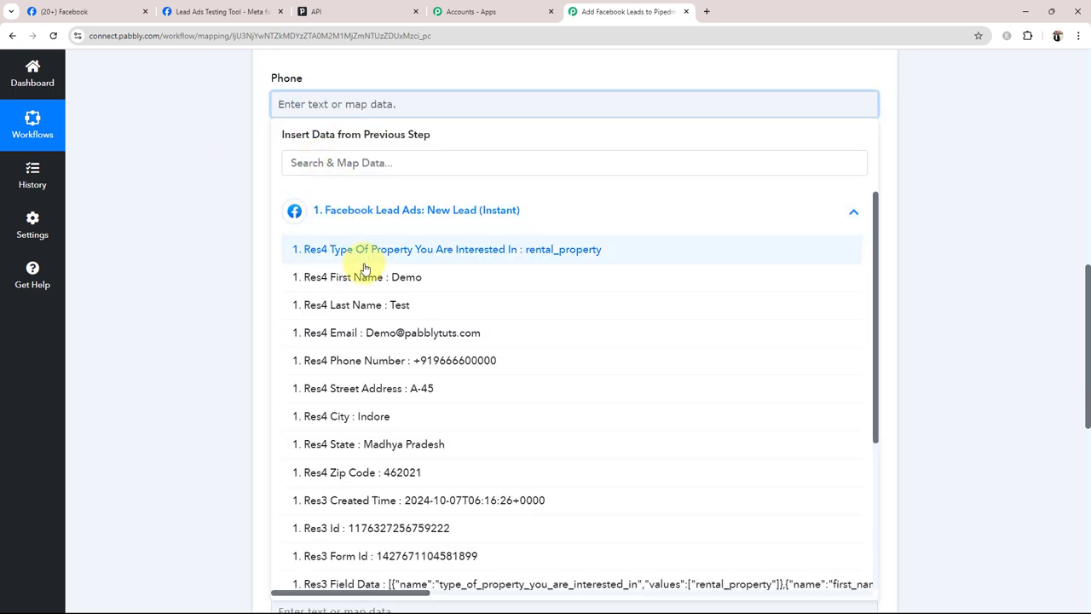
pyautogui.click(307, 361)
pyautogui.click(280, 195)
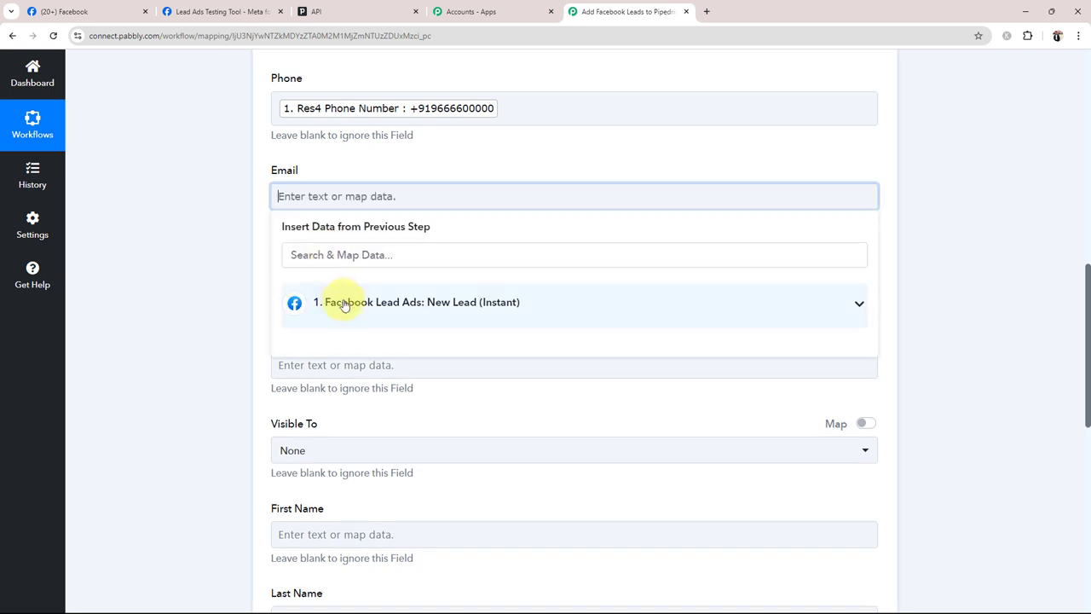
pyautogui.click(344, 304)
pyautogui.click(315, 431)
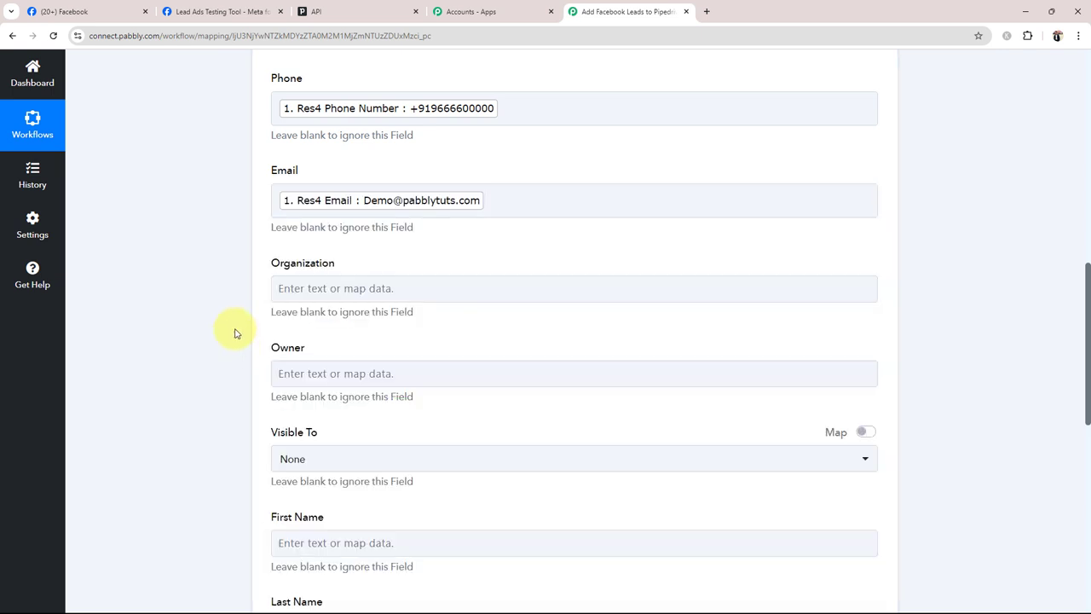
# Map the person's First Name to Res4 First Name and Last Name to Res4 Last Name from the Facebook Lead Ads trigger.
pyautogui.scroll(-3, 236, 333)
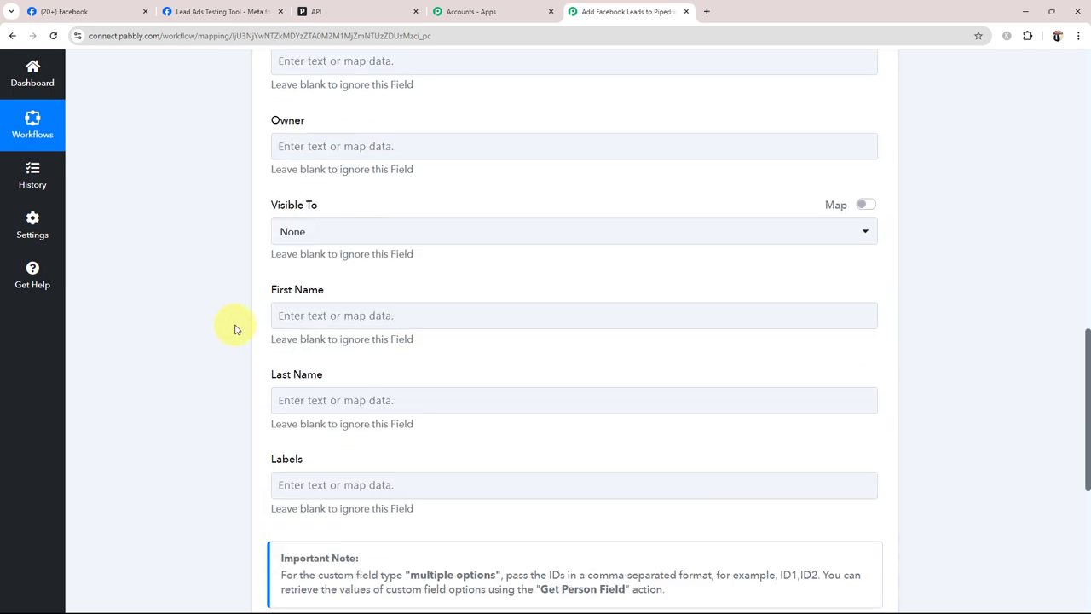
pyautogui.scroll(-2, 236, 329)
pyautogui.click(276, 201)
pyautogui.click(330, 307)
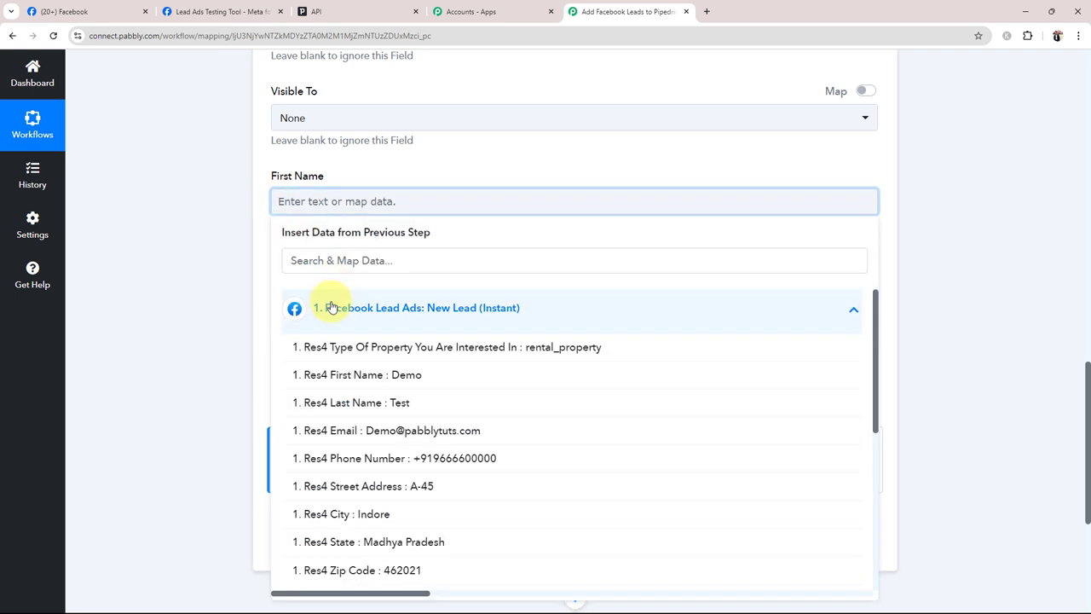
pyautogui.click(345, 377)
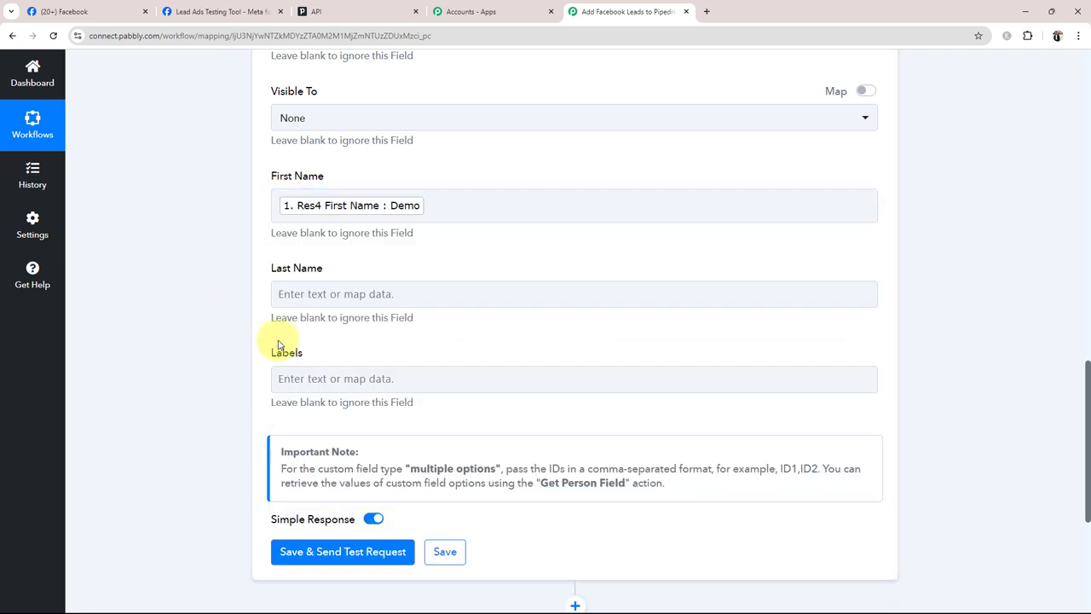
pyautogui.click(317, 295)
pyautogui.click(329, 400)
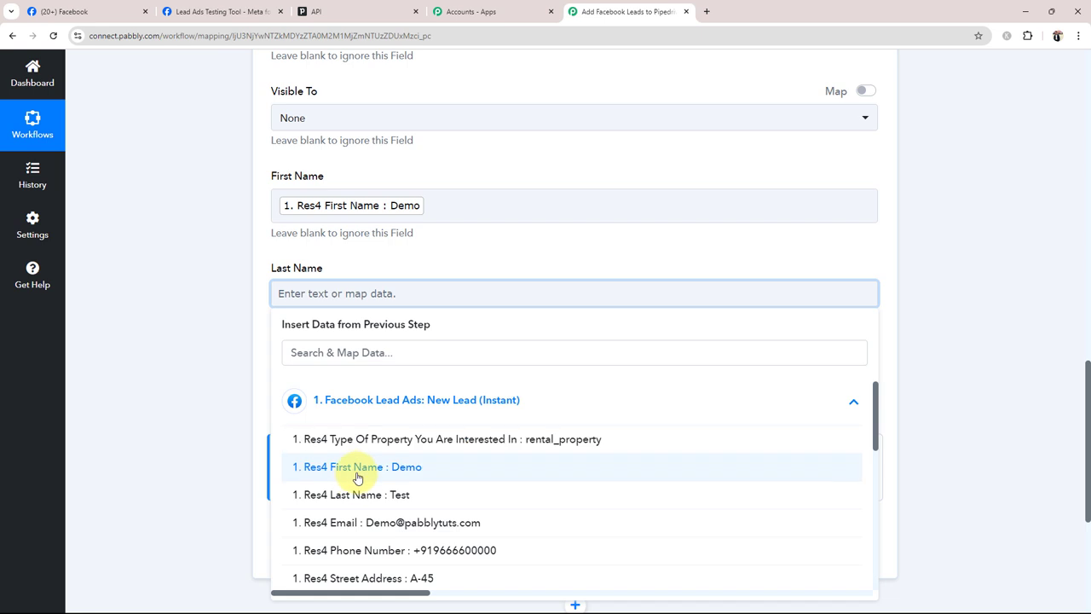
pyautogui.click(356, 494)
pyautogui.scroll(3, 205, 392)
pyautogui.scroll(5, 205, 394)
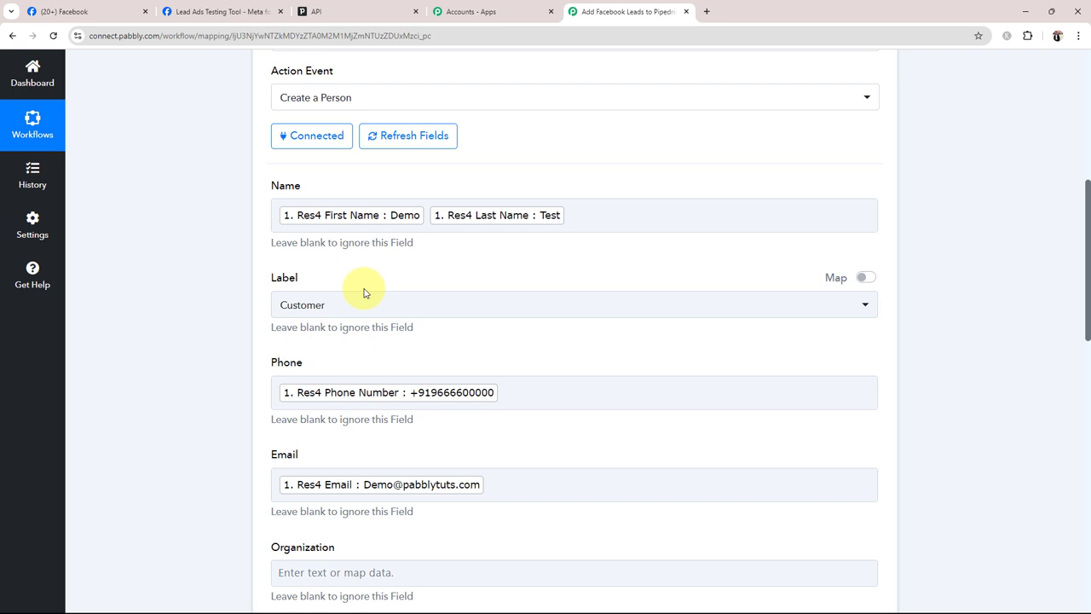
pyautogui.click(547, 382)
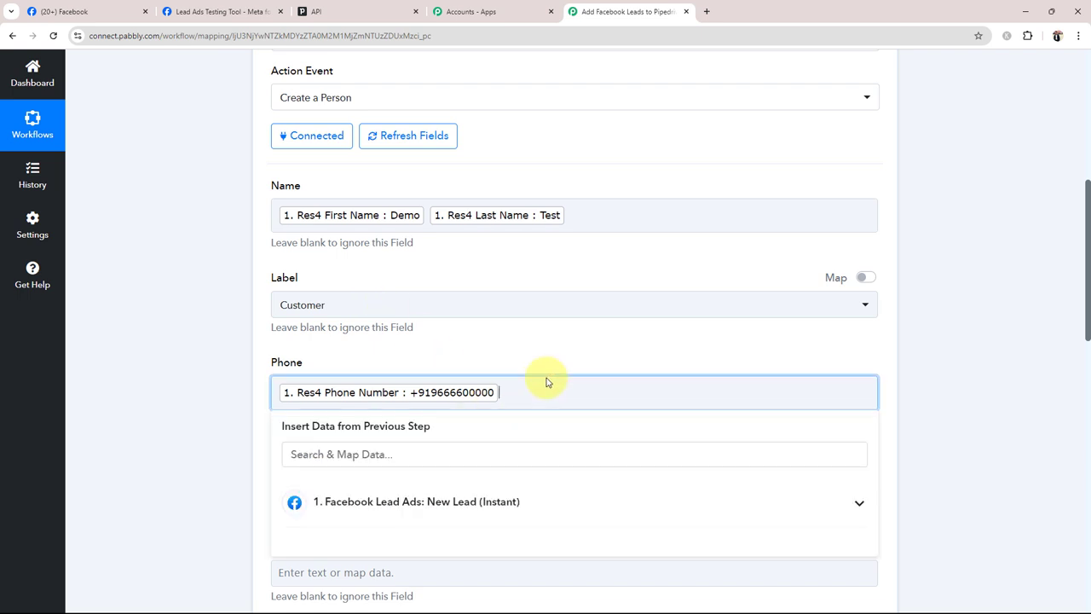
pyautogui.write('96660000')
pyautogui.press('BackSpace')
pyautogui.press('BackSpace')
pyautogui.press('BackSpace')
pyautogui.press('BackSpace')
pyautogui.press('BackSpace')
pyautogui.press('BackSpace')
pyautogui.press('BackSpace')
pyautogui.press('BackSpace')
pyautogui.click(209, 362)
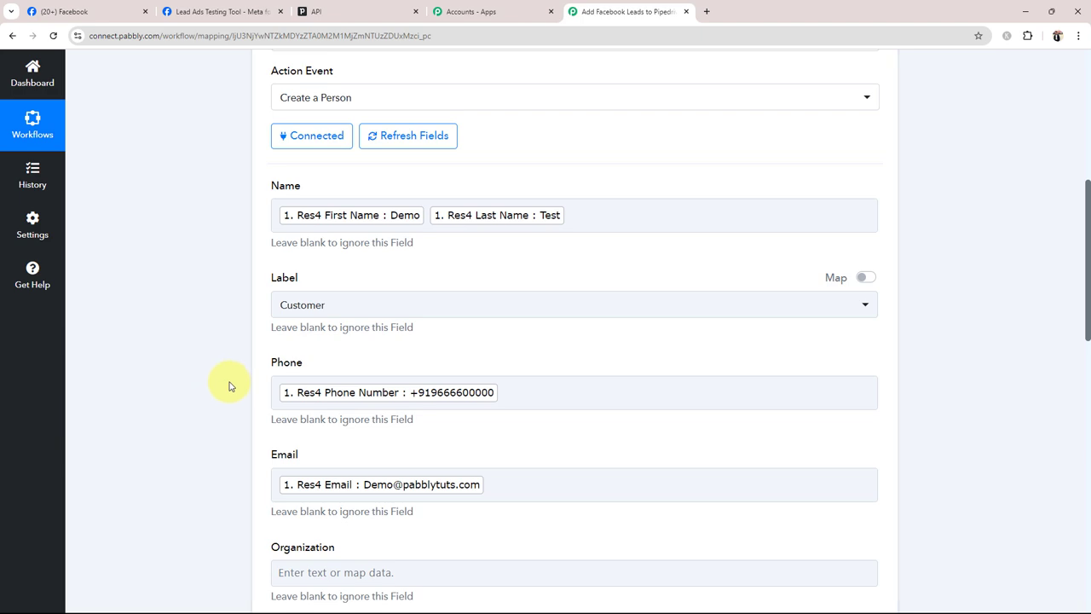
# Save the Pipedrive Create a Person action, send a test request and review the response received.
pyautogui.scroll(-10, 229, 383)
pyautogui.click(349, 388)
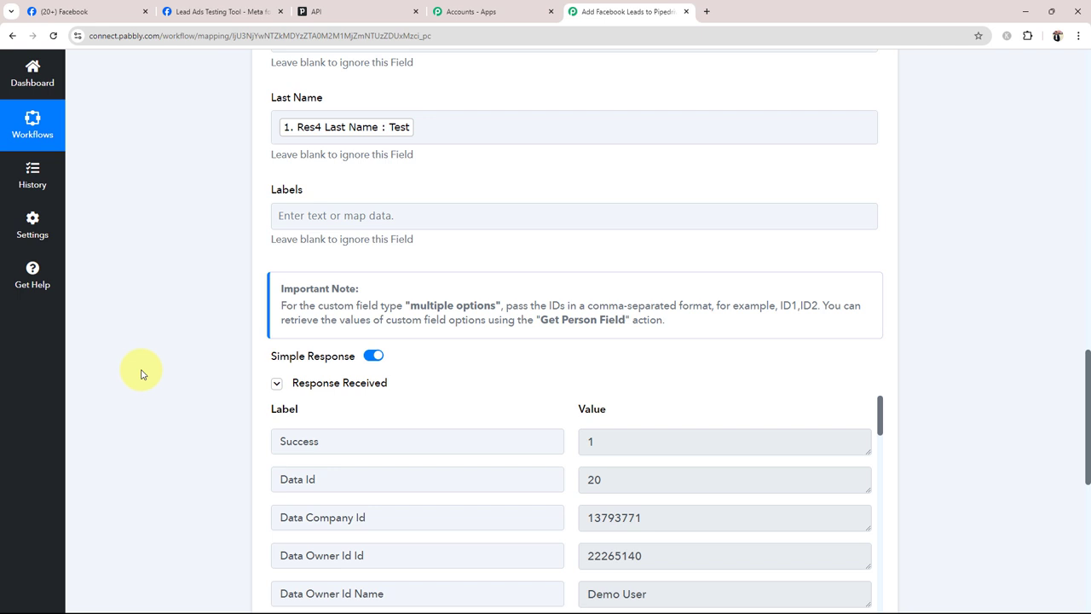
pyautogui.scroll(-3, 146, 341)
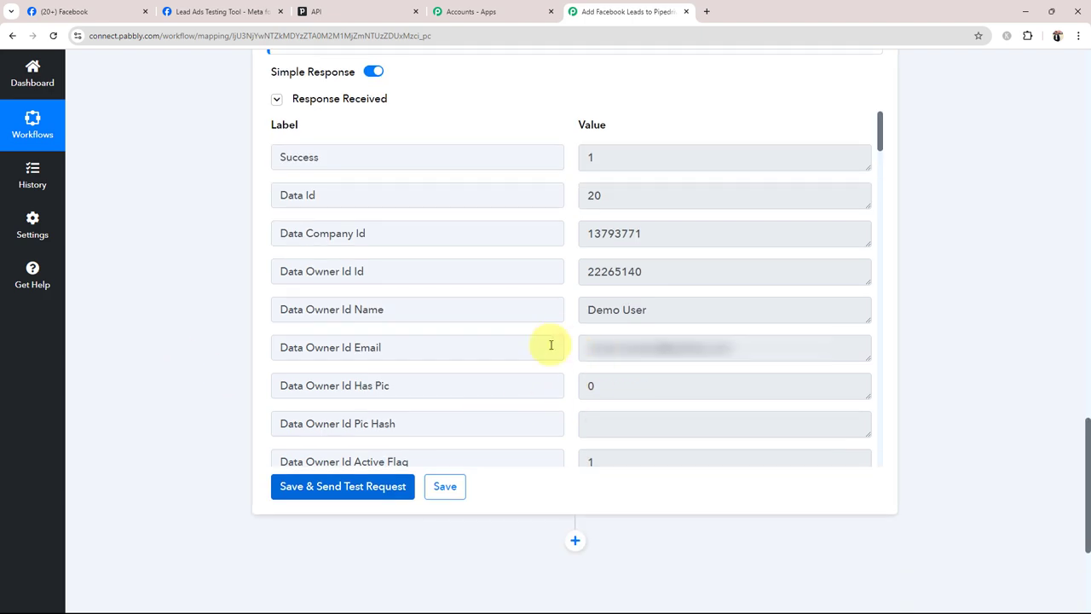
pyautogui.scroll(3, 520, 282)
# Switch to Pipedrive, open the test lead's record in the People contacts to check its details, and dismiss the webinar banner.
pyautogui.click(317, 10)
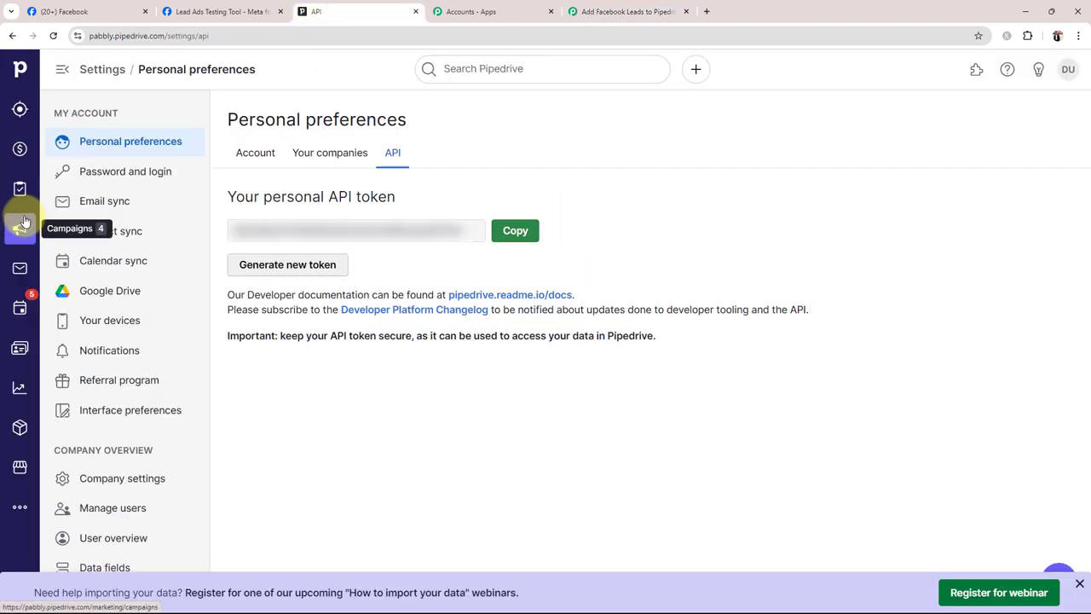
pyautogui.click(19, 348)
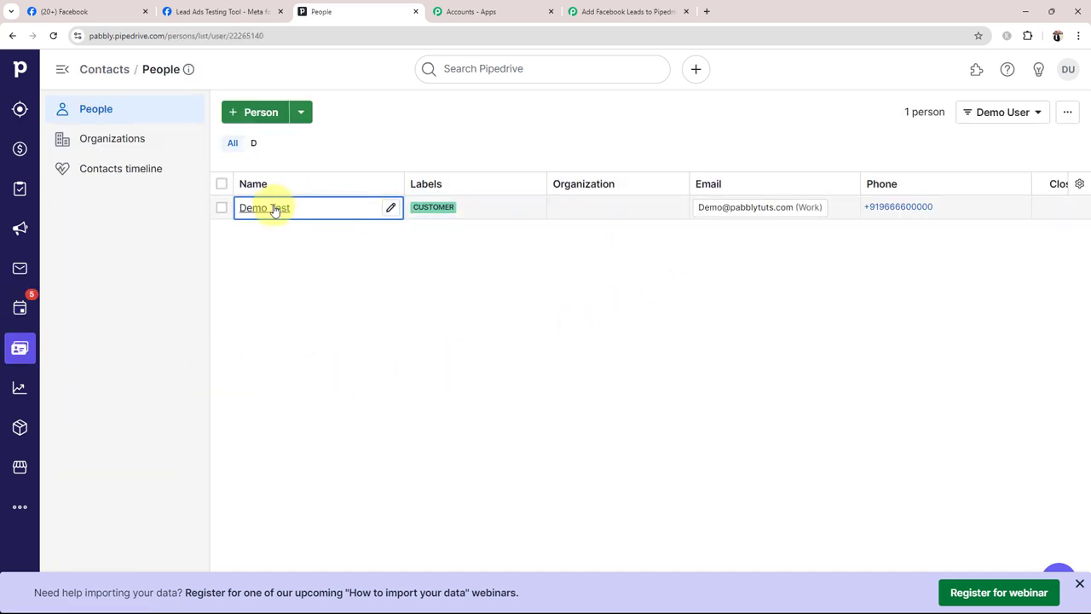
pyautogui.click(264, 209)
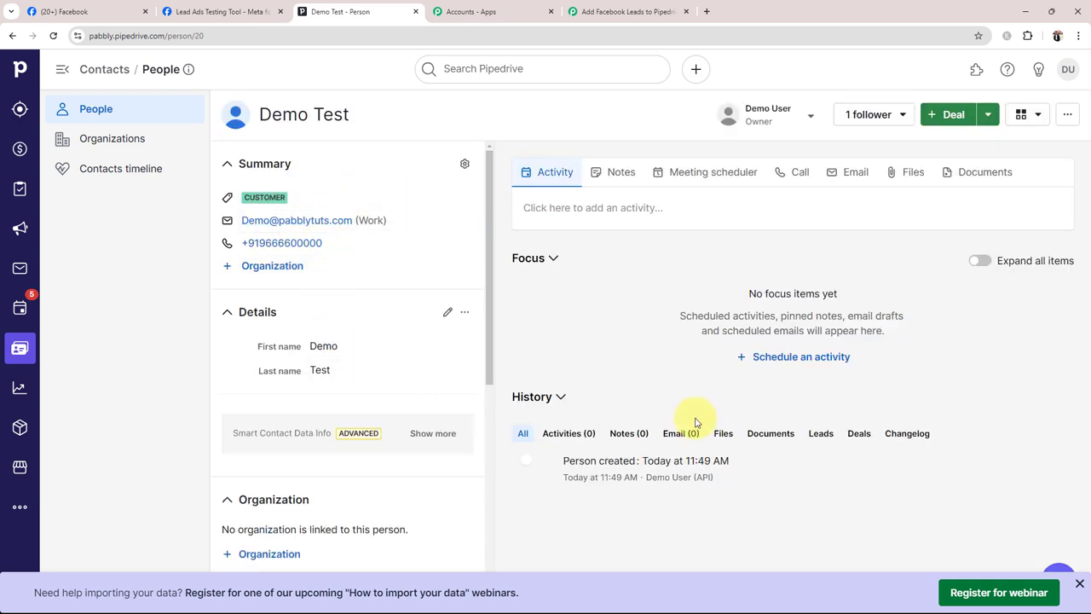
pyautogui.click(1080, 584)
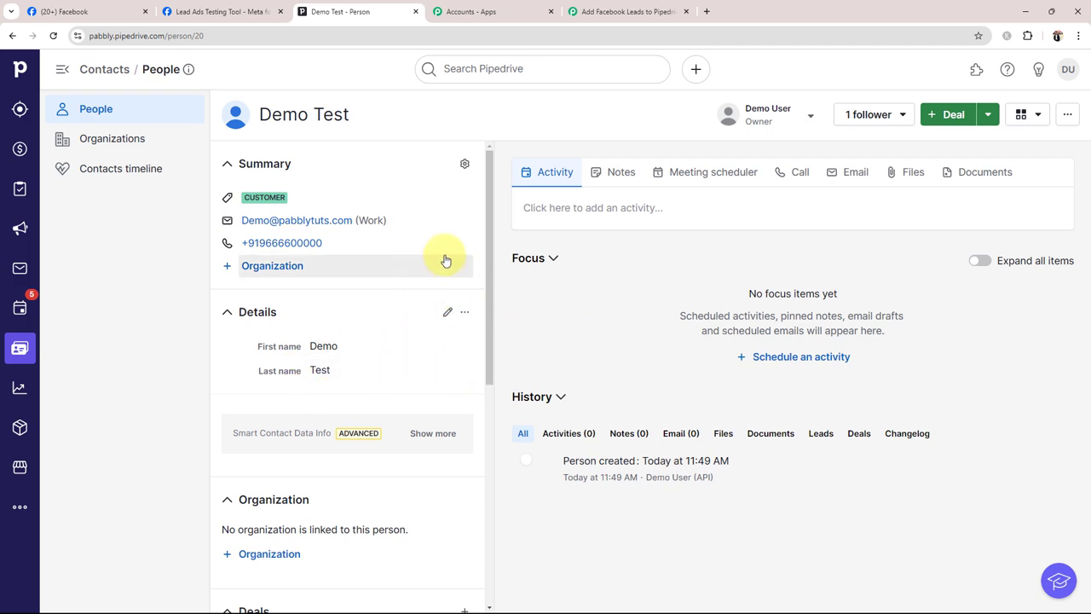
# Return to the Pabbly Connect workflow and collapse the Pipedrive Create a Person step to review the trigger and action together.
pyautogui.click(619, 7)
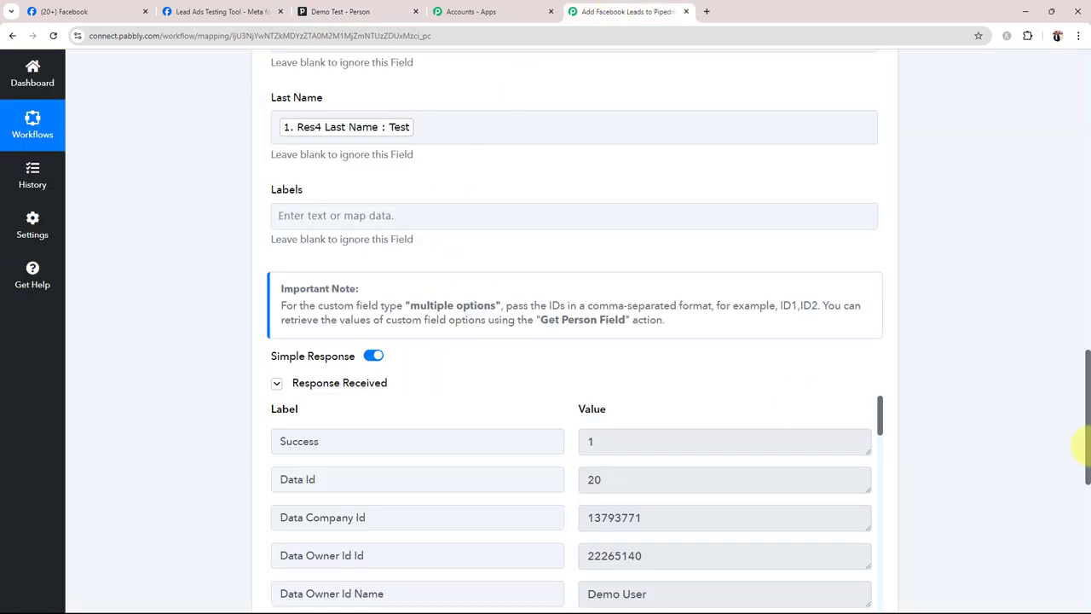
pyautogui.scroll(15, 1072, 453)
pyautogui.click(558, 407)
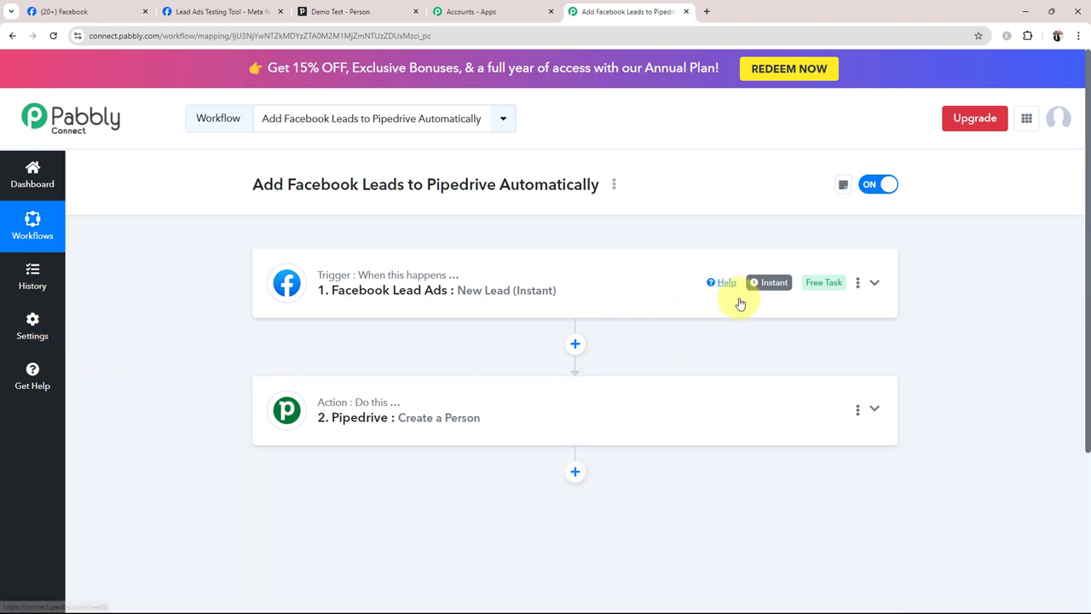
pyautogui.moveTo(770, 282)
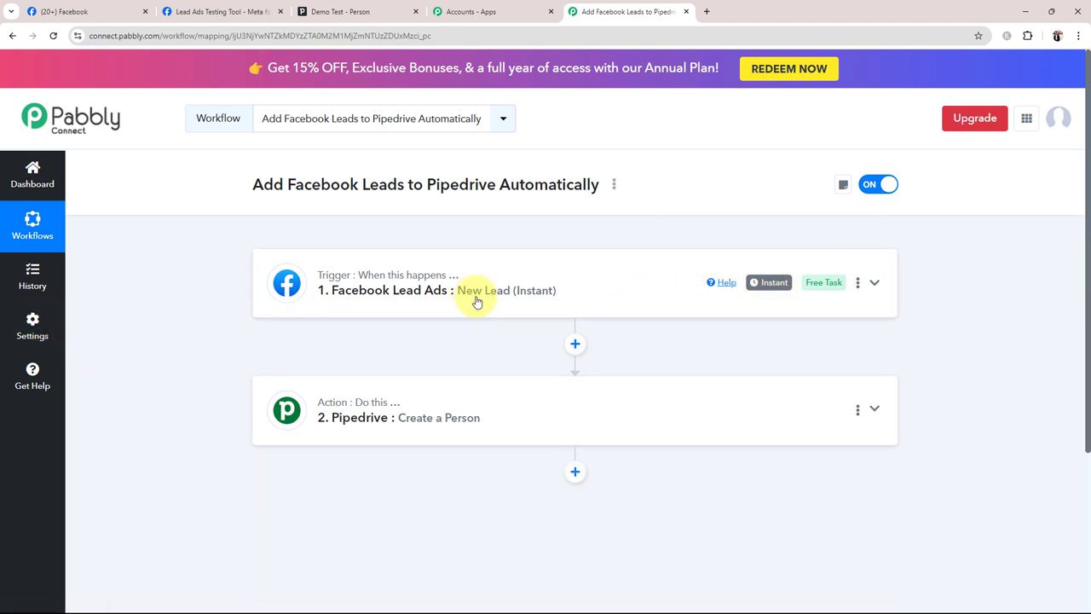